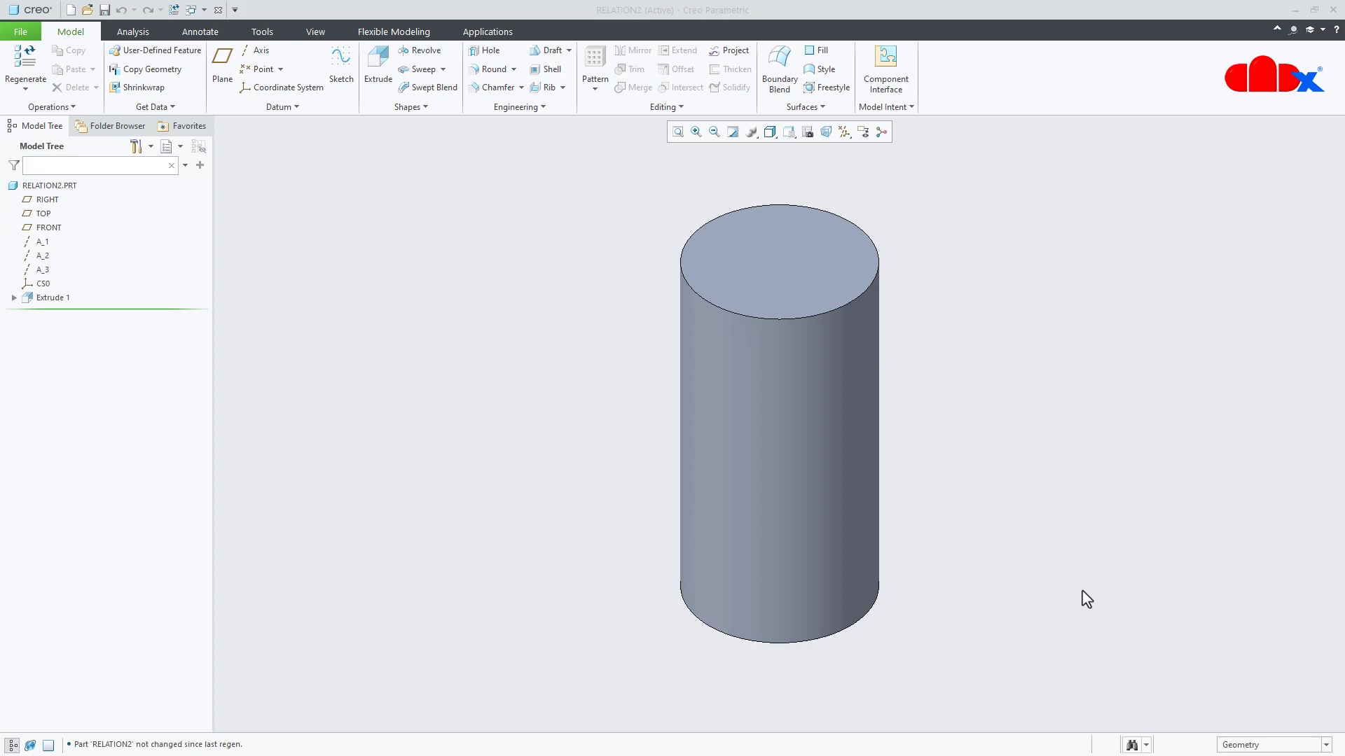
Display the RELATION2 cylinder's ⌀10 and 20 dimensions, then clear them back to plain shading
{"action": "double_click", "coordinate": [809, 489]}
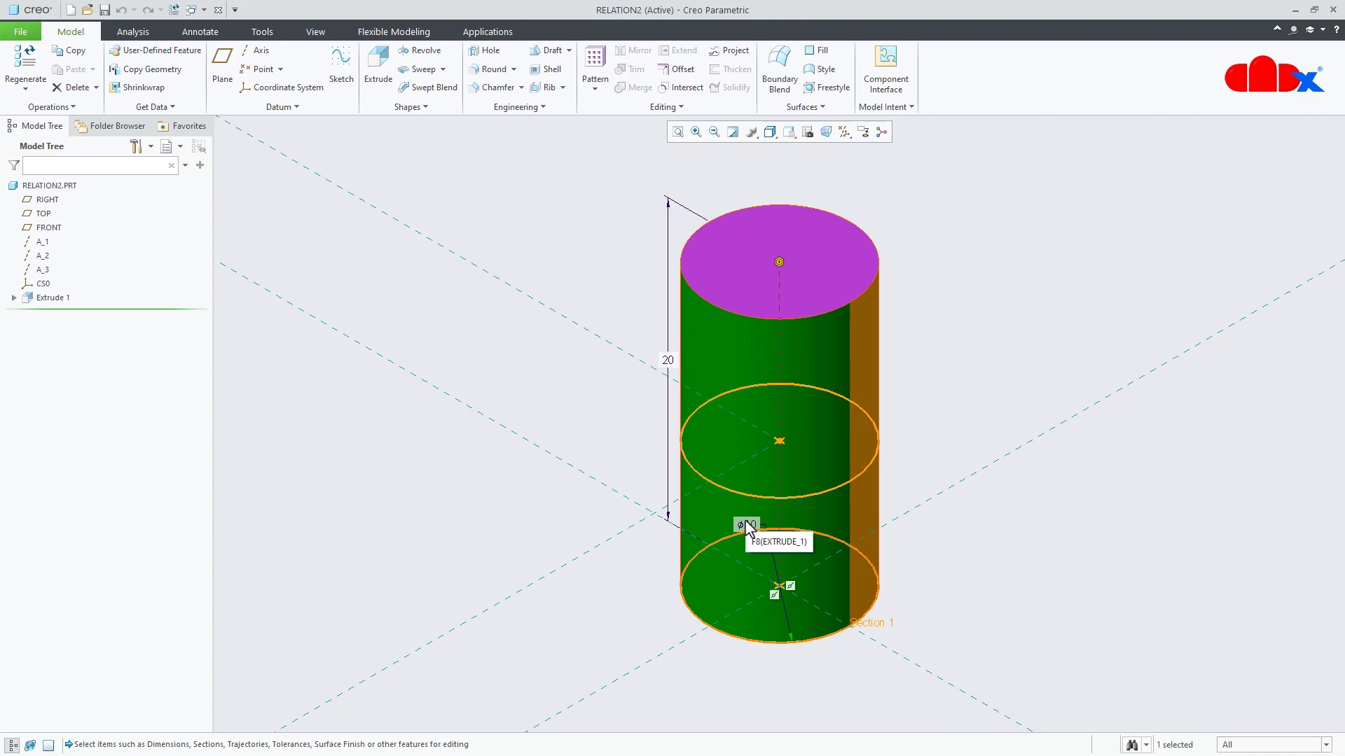
{"action": "left_click", "coordinate": [970, 599]}
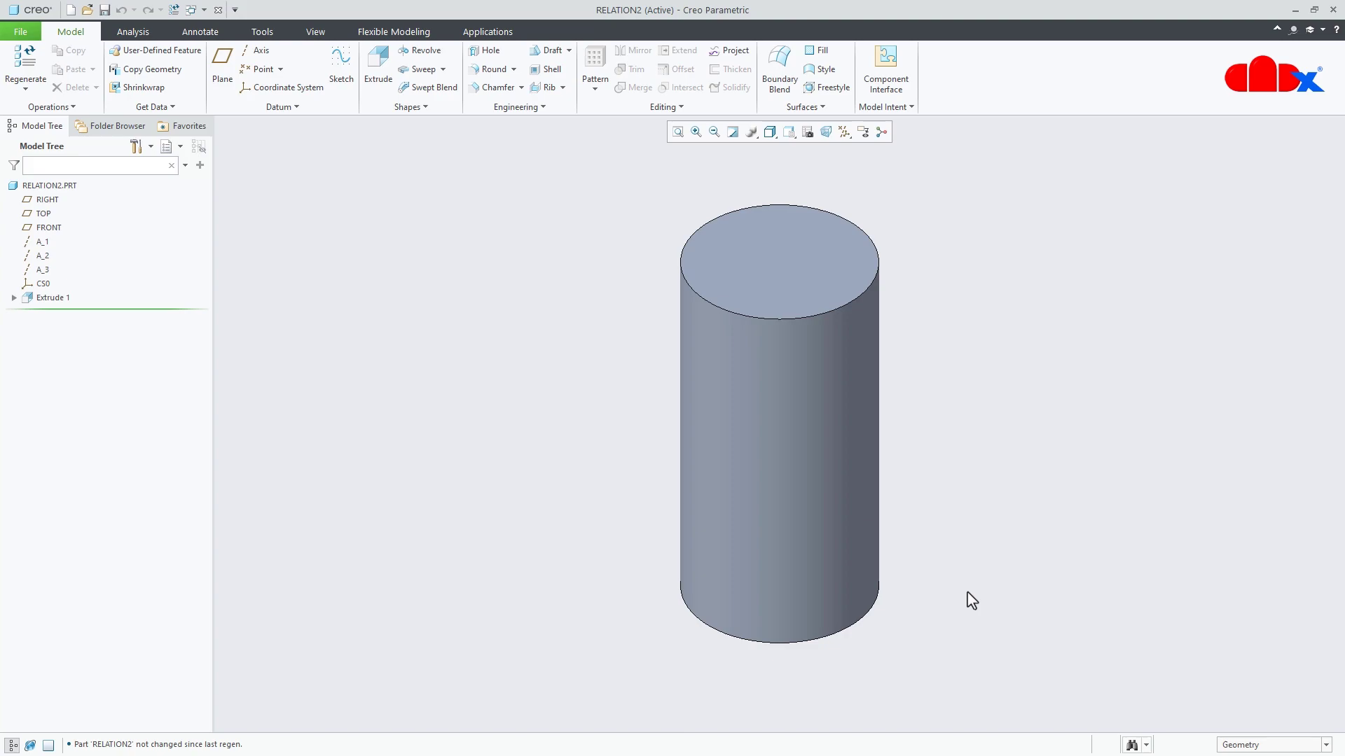
Switch to RELATION_GRAPH2, select GRAPH_1, and display the cylinder's 20 and ⌀10 dimensions
{"action": "left_click", "coordinate": [201, 11]}
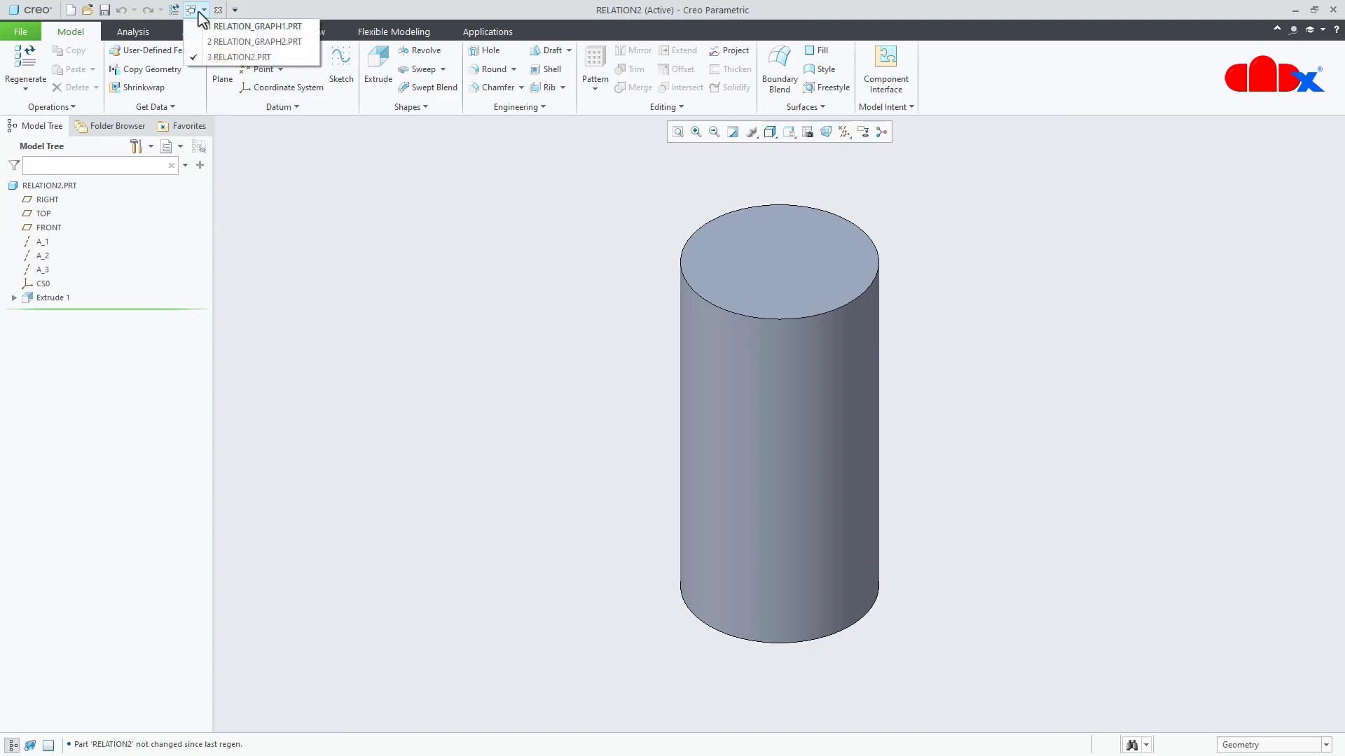
{"action": "left_click", "coordinate": [211, 42]}
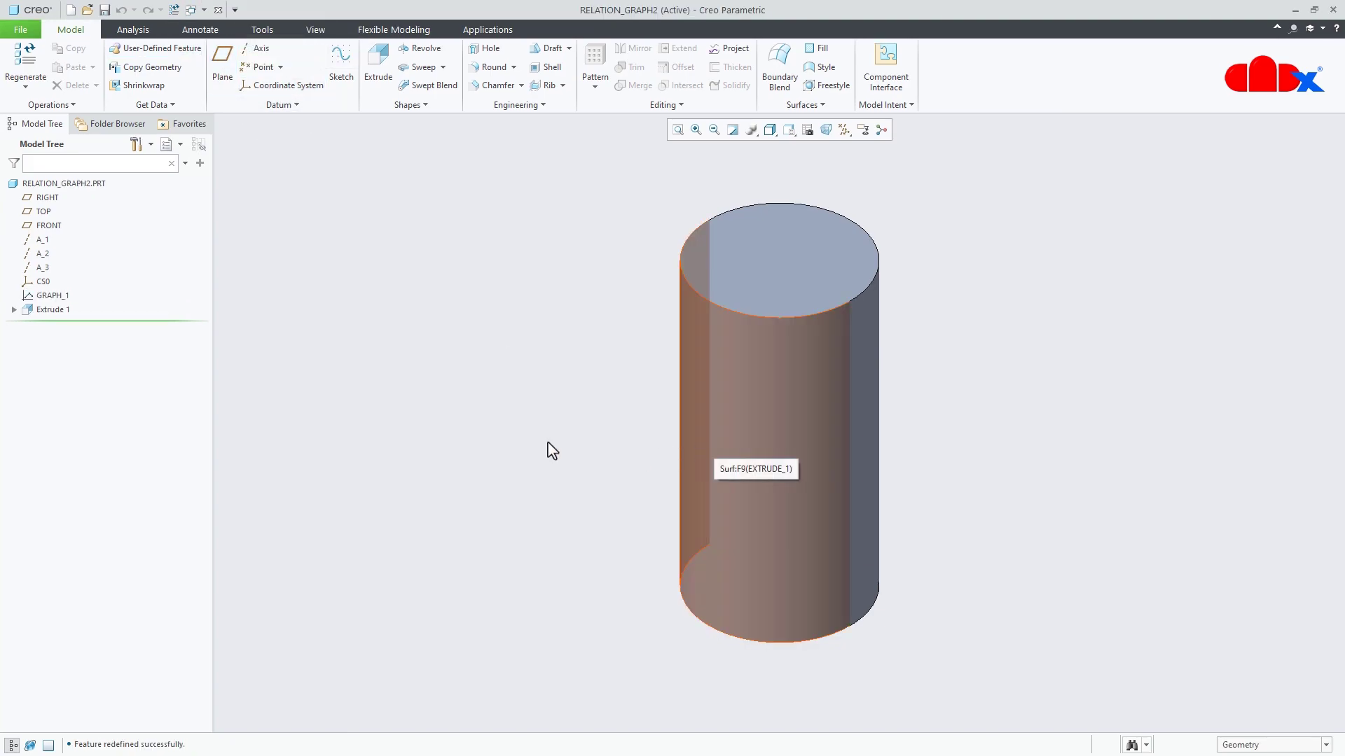
{"action": "left_click", "coordinate": [53, 297]}
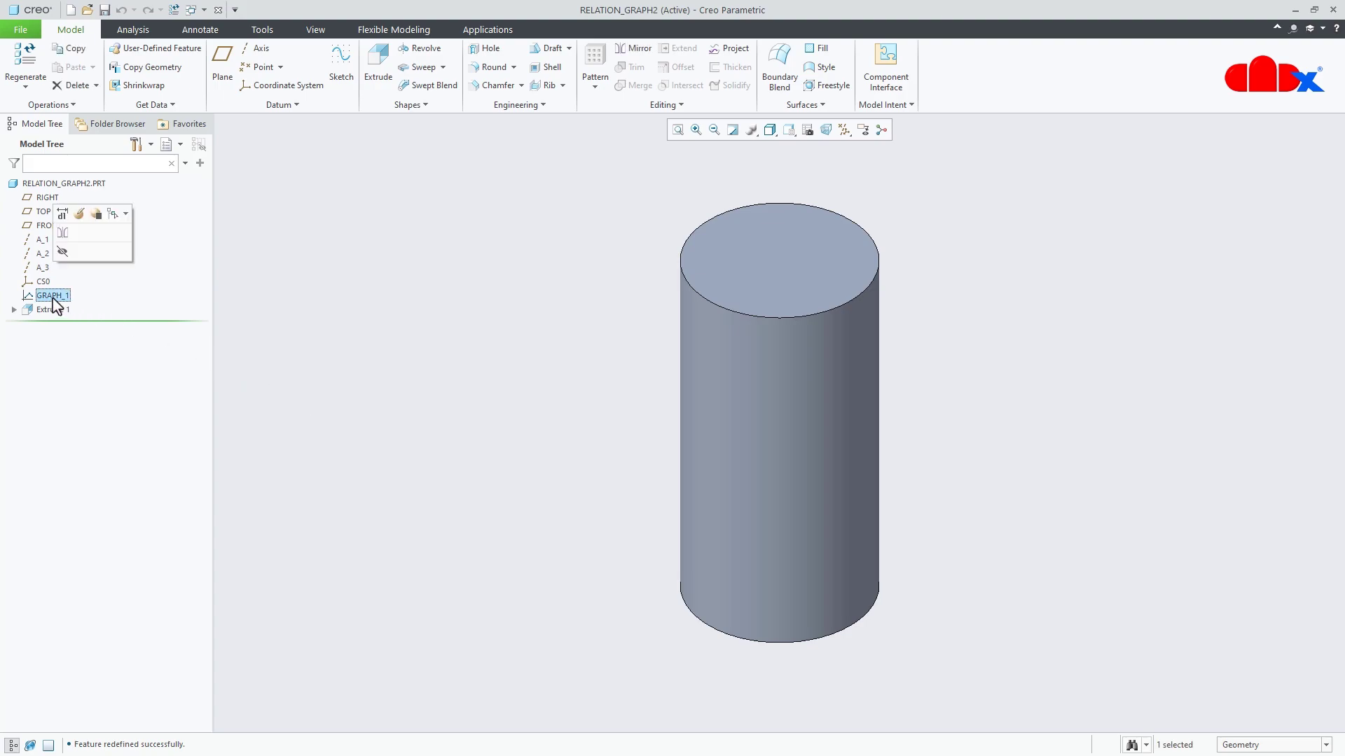
{"action": "double_click", "coordinate": [781, 493]}
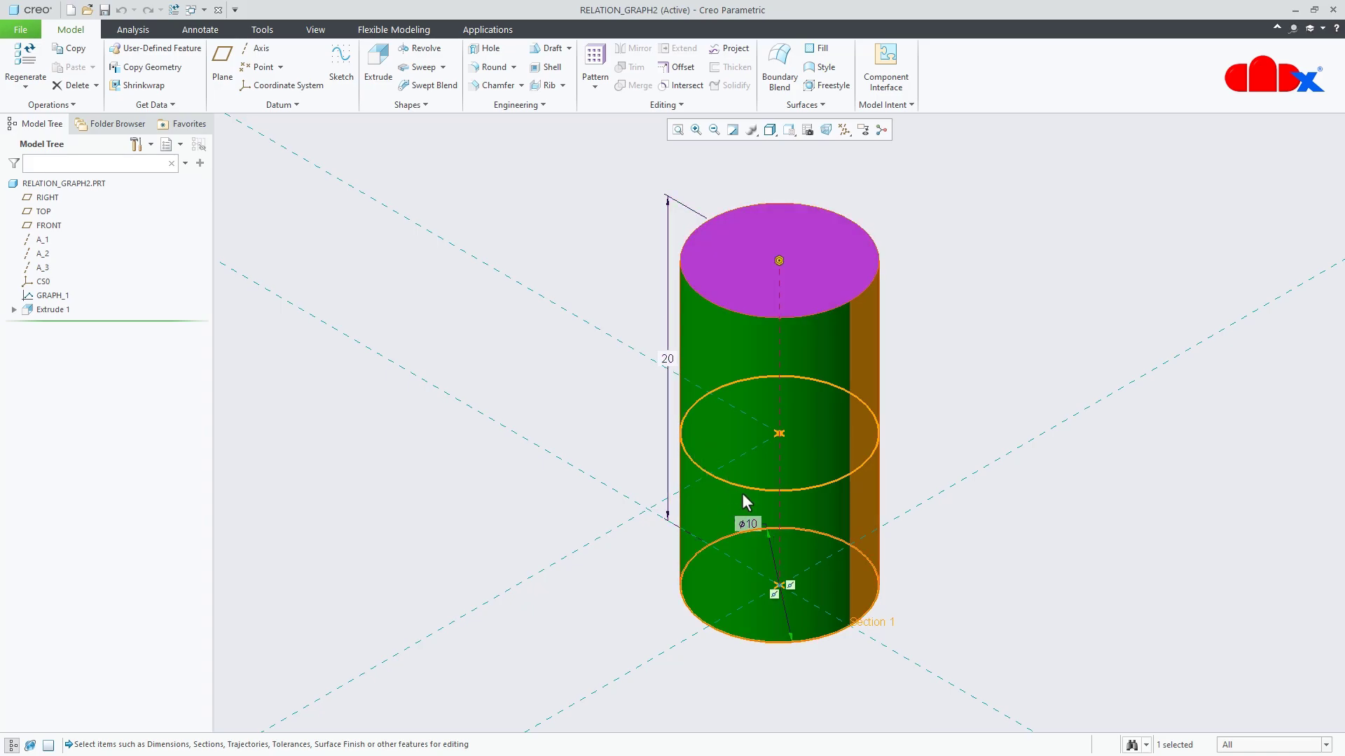
Change the RELATION_GRAPH2 cylinder diameter to 11, then 20, driving heights 33 and 60
{"action": "double_click", "coordinate": [754, 523]}
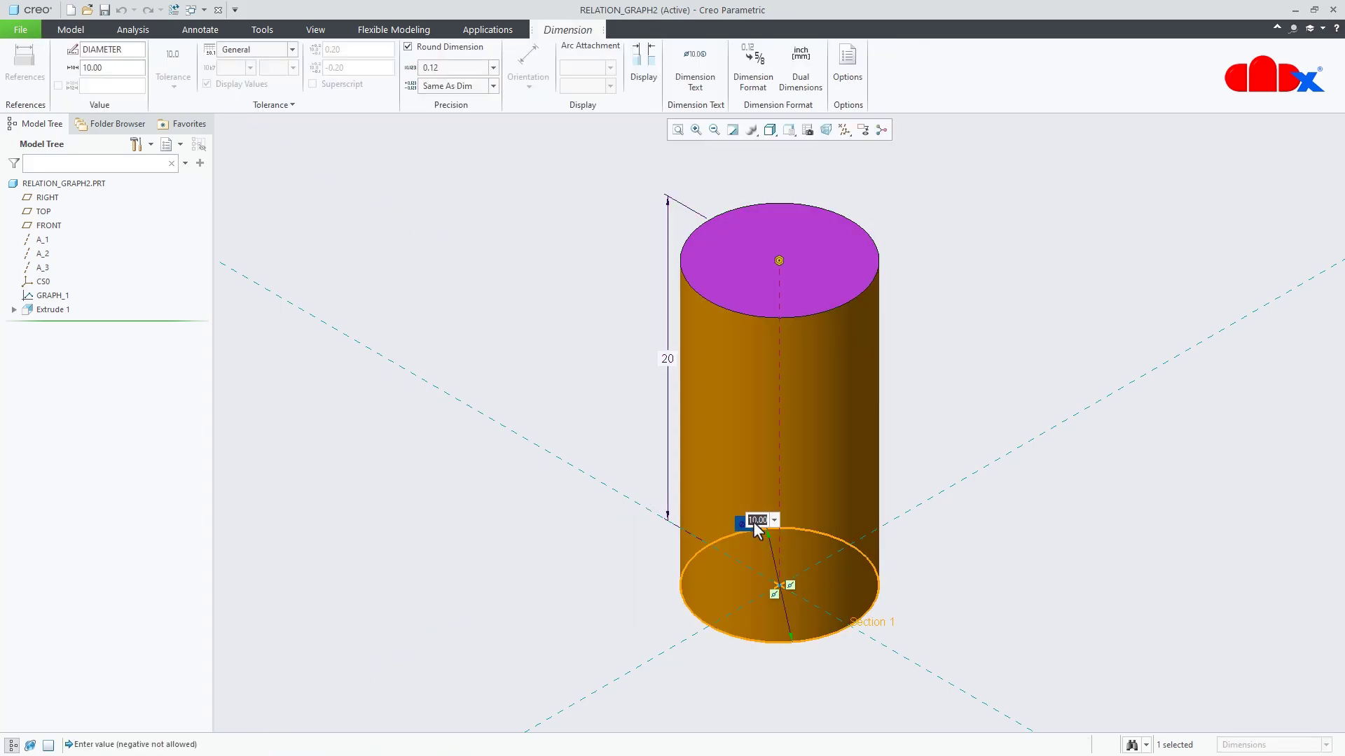
{"action": "type", "text": "11"}
{"action": "key", "text": "Return"}
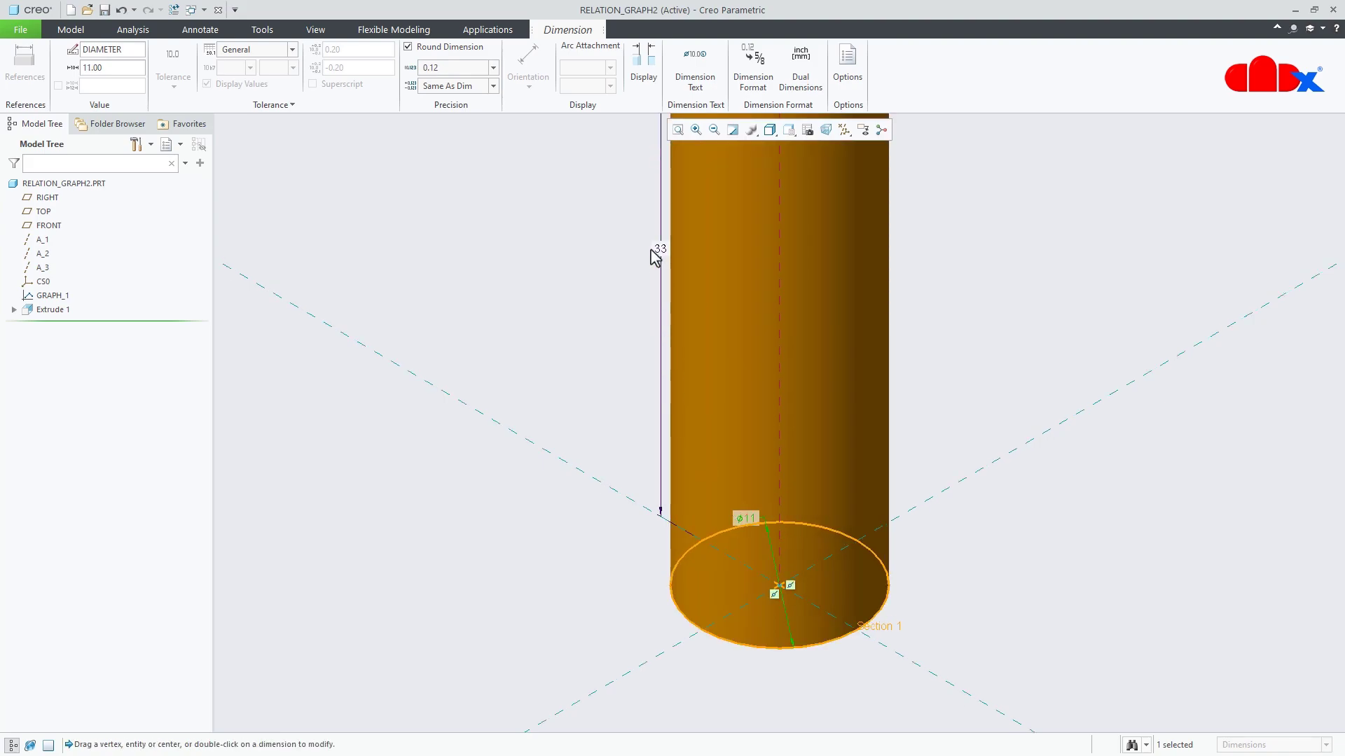
{"action": "double_click", "coordinate": [750, 521]}
{"action": "type", "text": "20"}
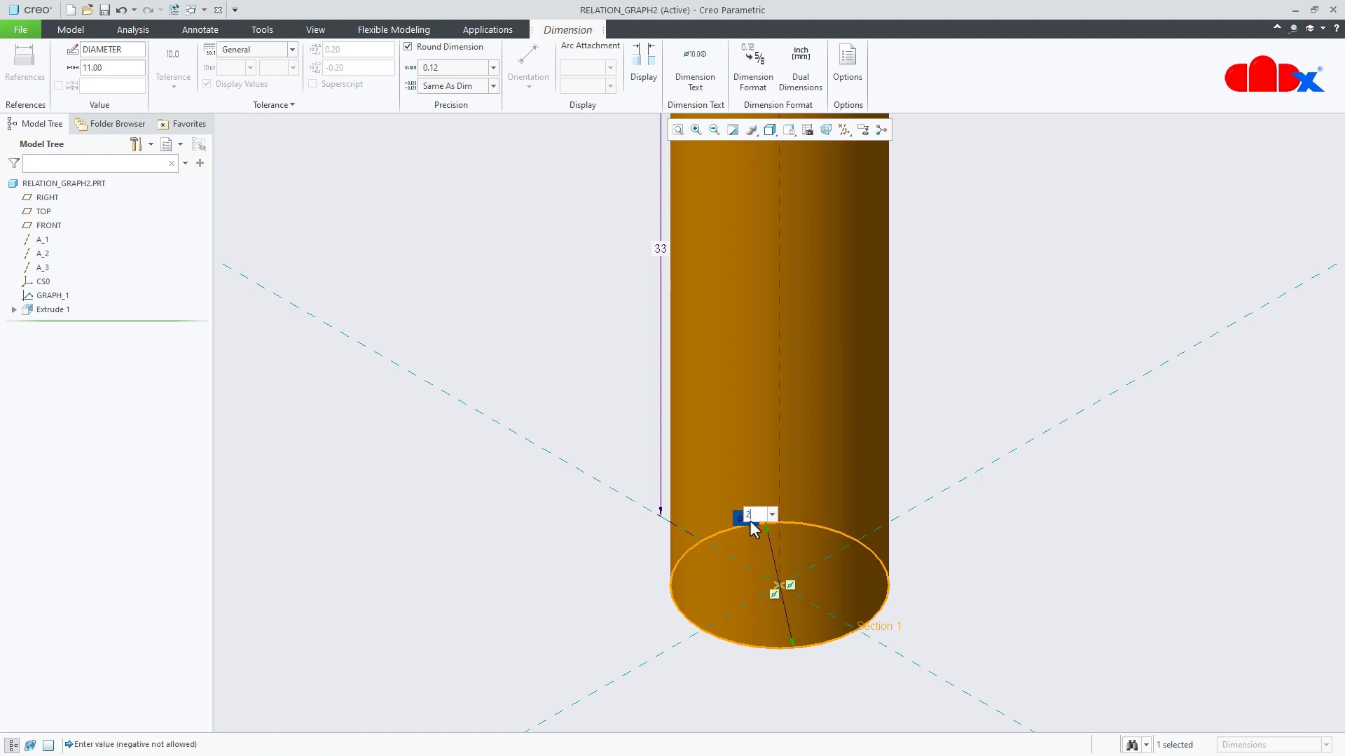
{"action": "key", "text": "Return"}
Raise the diameter to 21 and then 30, giving heights 84 and 120
{"action": "scroll", "coordinate": [826, 537], "scroll_direction": "down", "scroll_amount": 3}
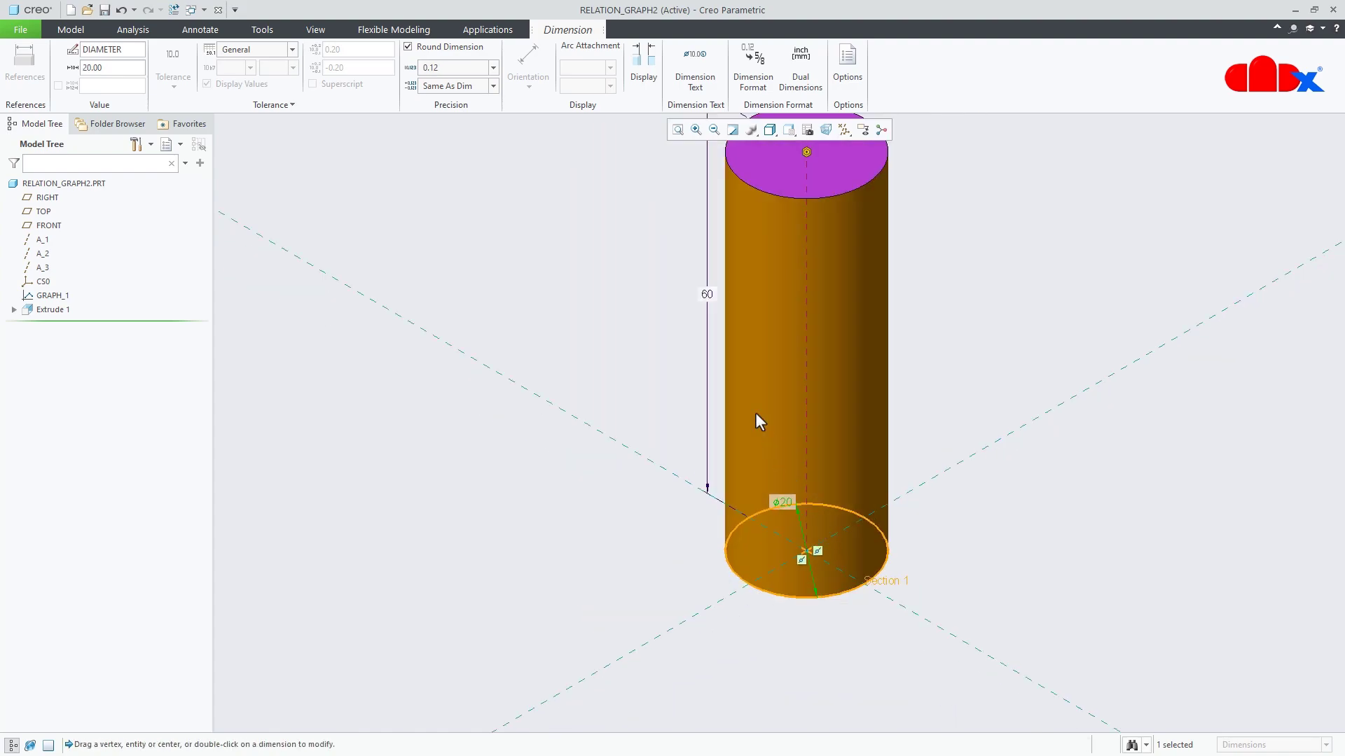
{"action": "double_click", "coordinate": [786, 503]}
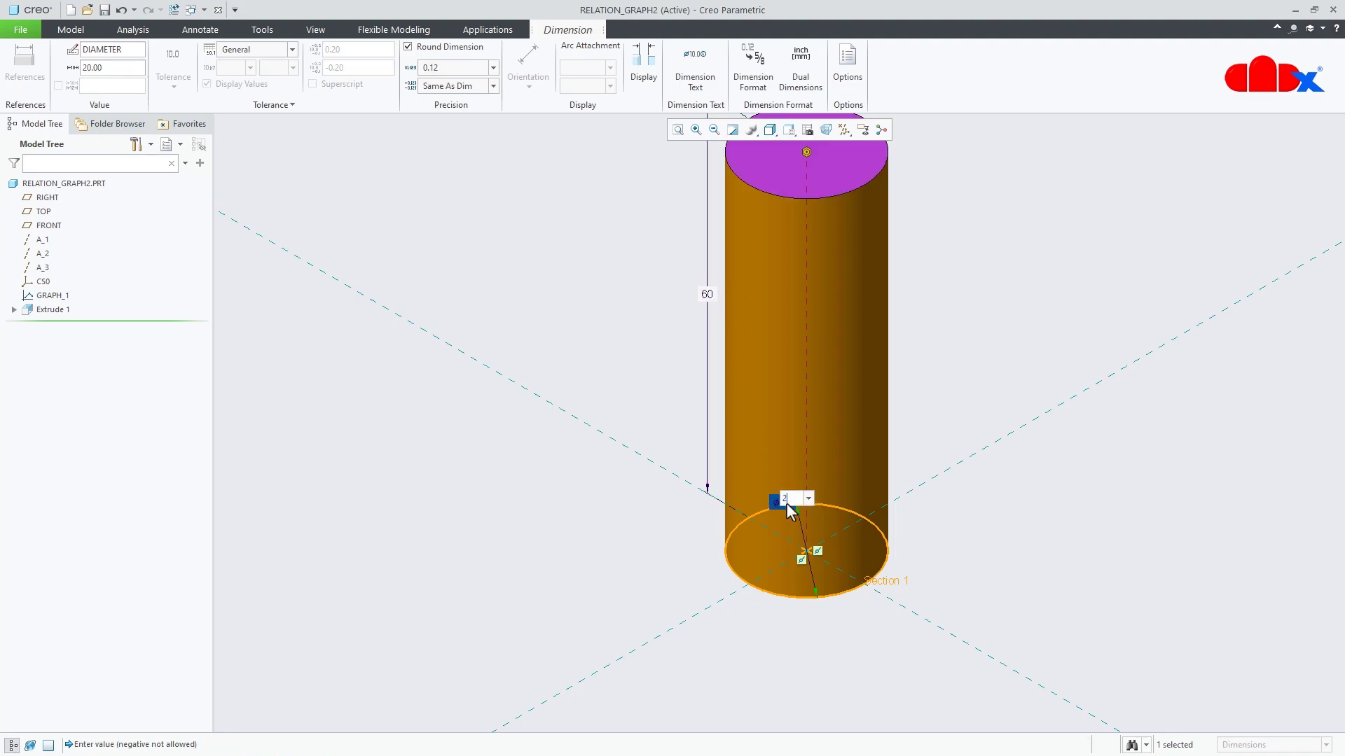
{"action": "key", "text": "Return"}
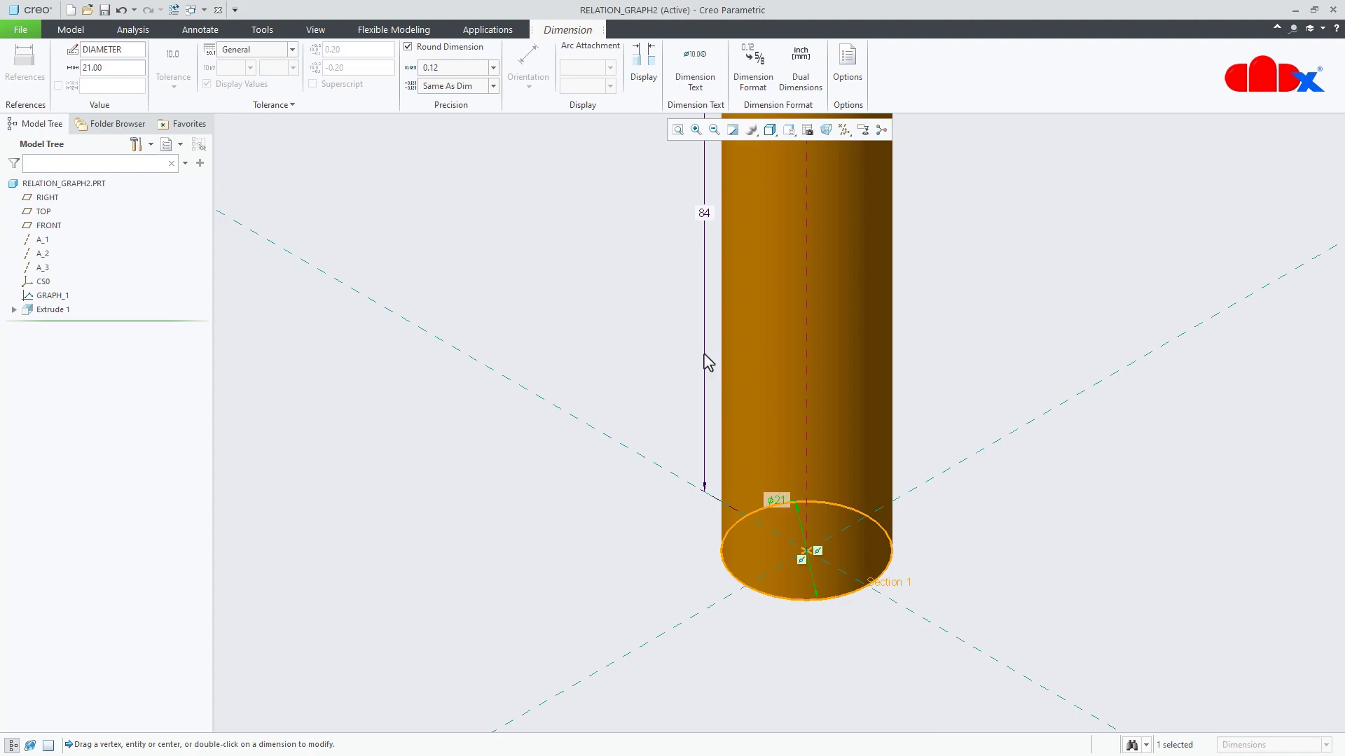
{"action": "double_click", "coordinate": [785, 505]}
{"action": "type", "text": "30"}
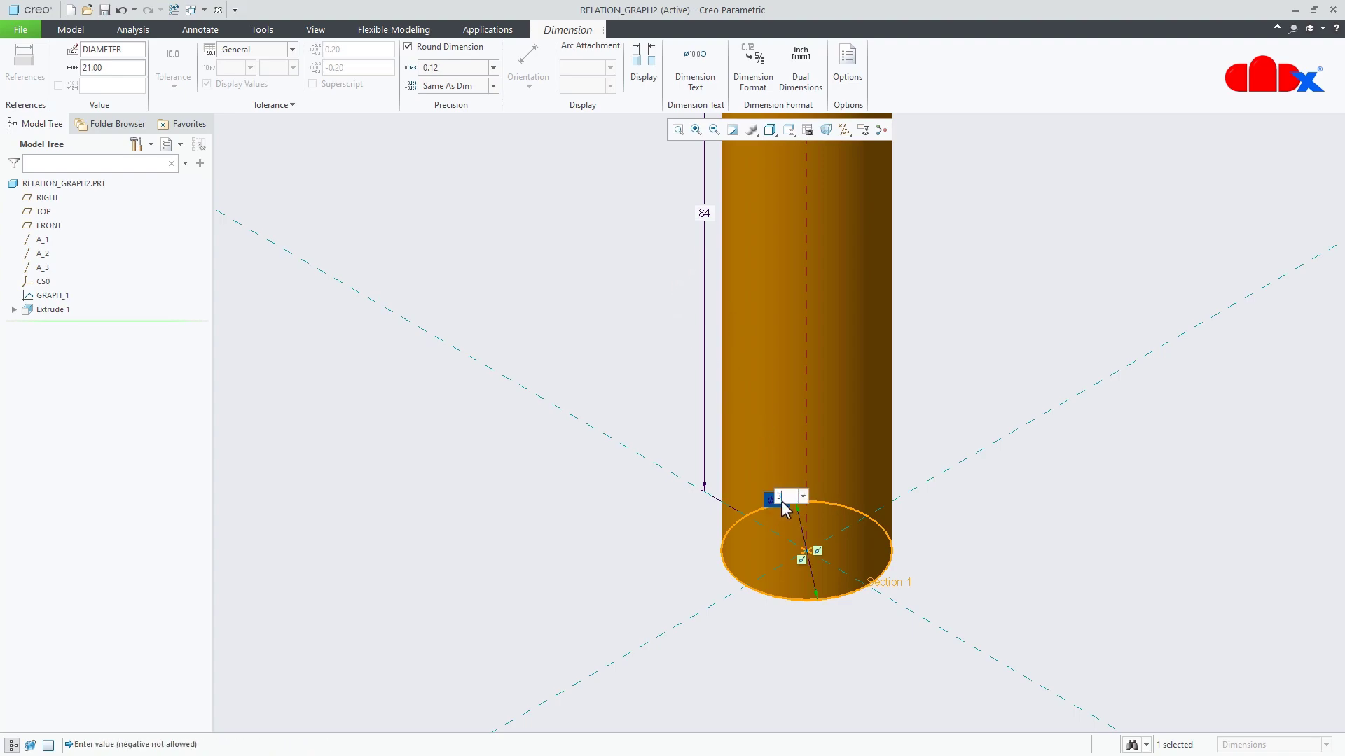
{"action": "key", "text": "Return"}
{"action": "scroll", "coordinate": [682, 325], "scroll_direction": "down", "scroll_amount": 4}
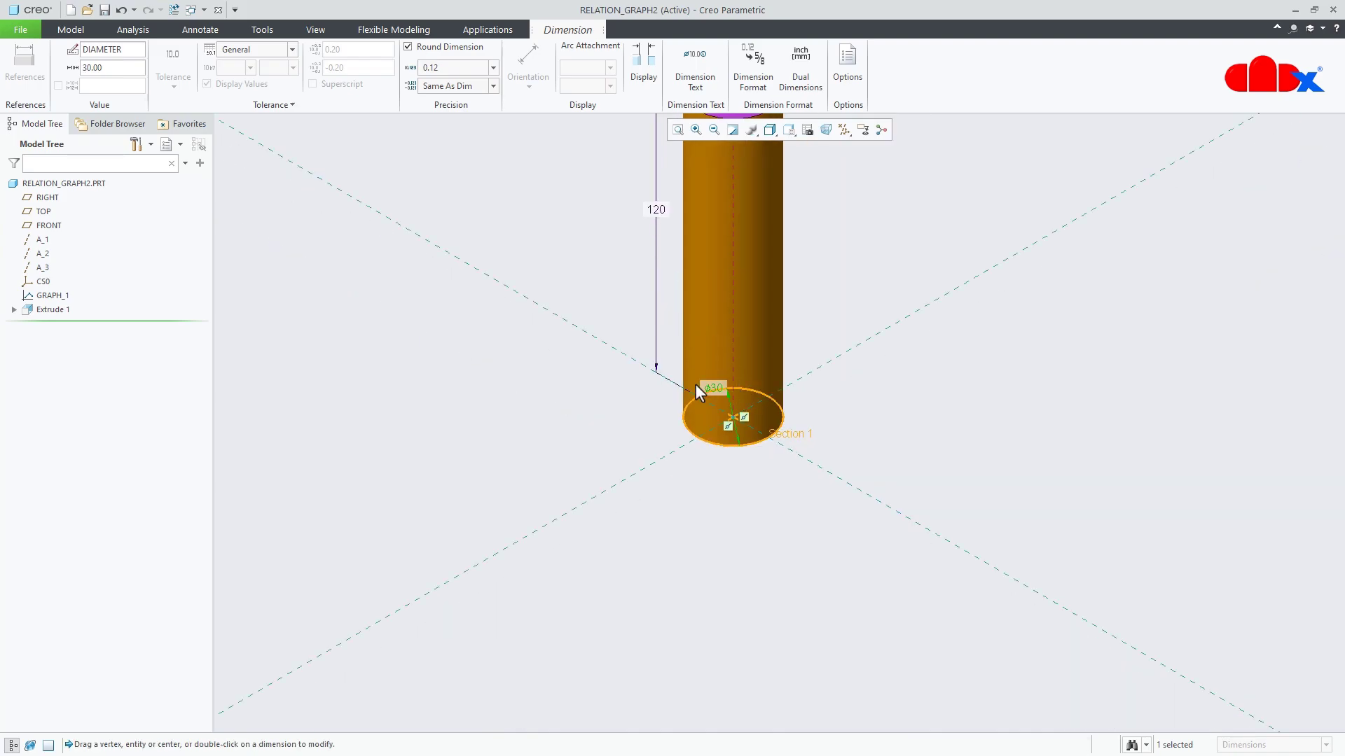
Enter cylinder diameters 31 and then 50, driving the length to 250
{"action": "double_click", "coordinate": [716, 391]}
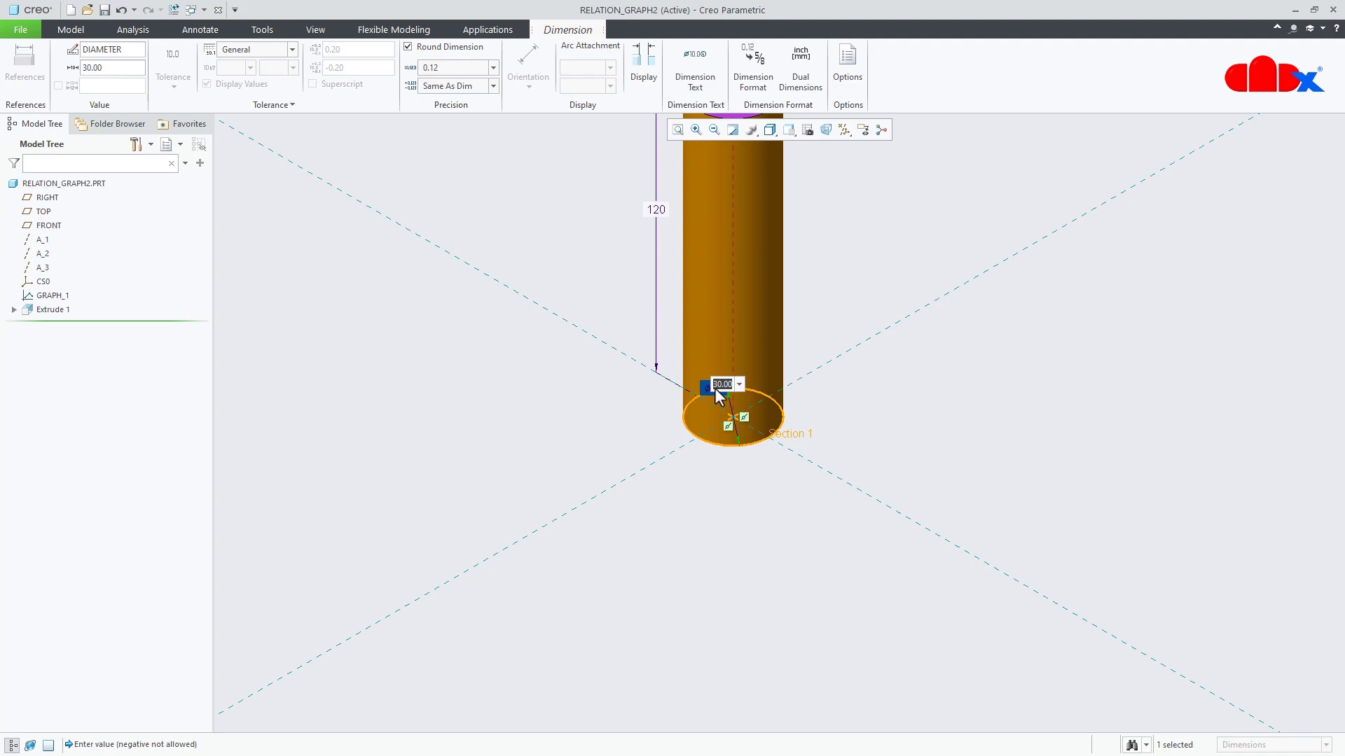
{"action": "type", "text": "31"}
{"action": "key", "text": "Return"}
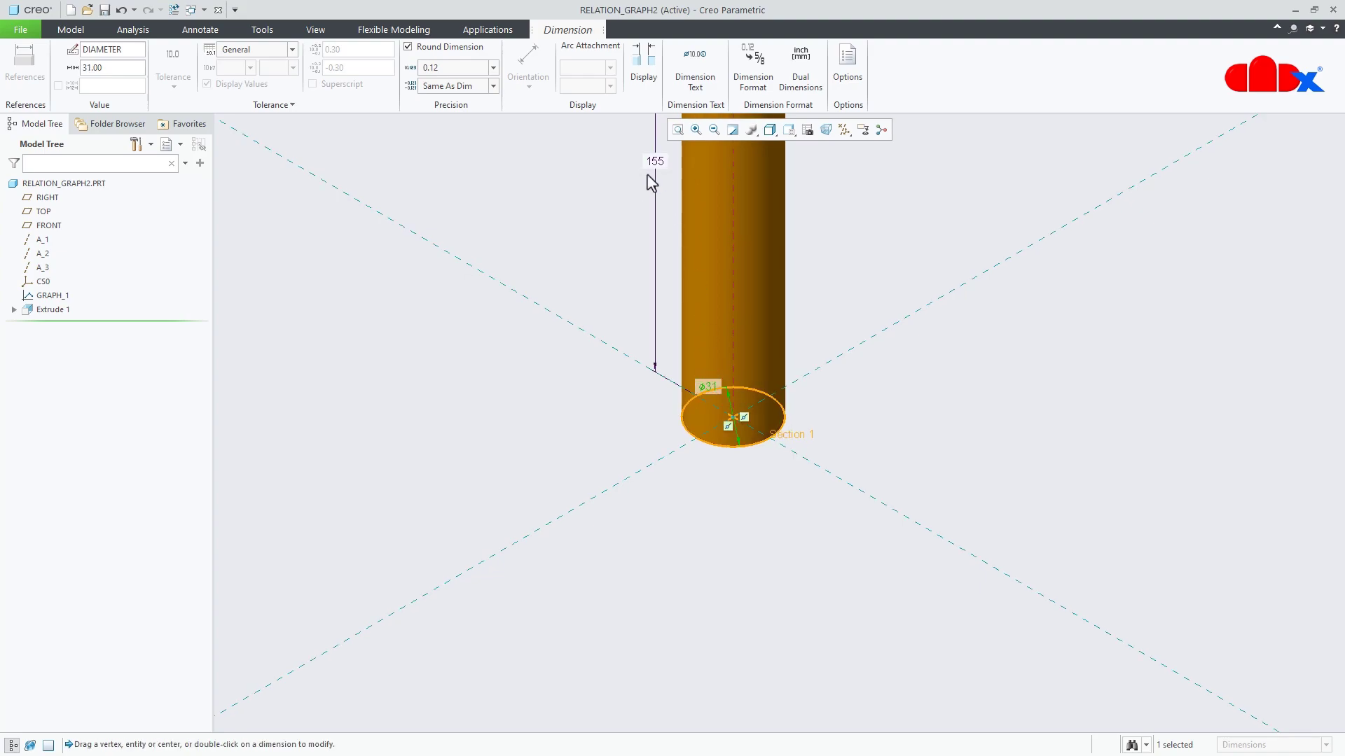
{"action": "double_click", "coordinate": [708, 388]}
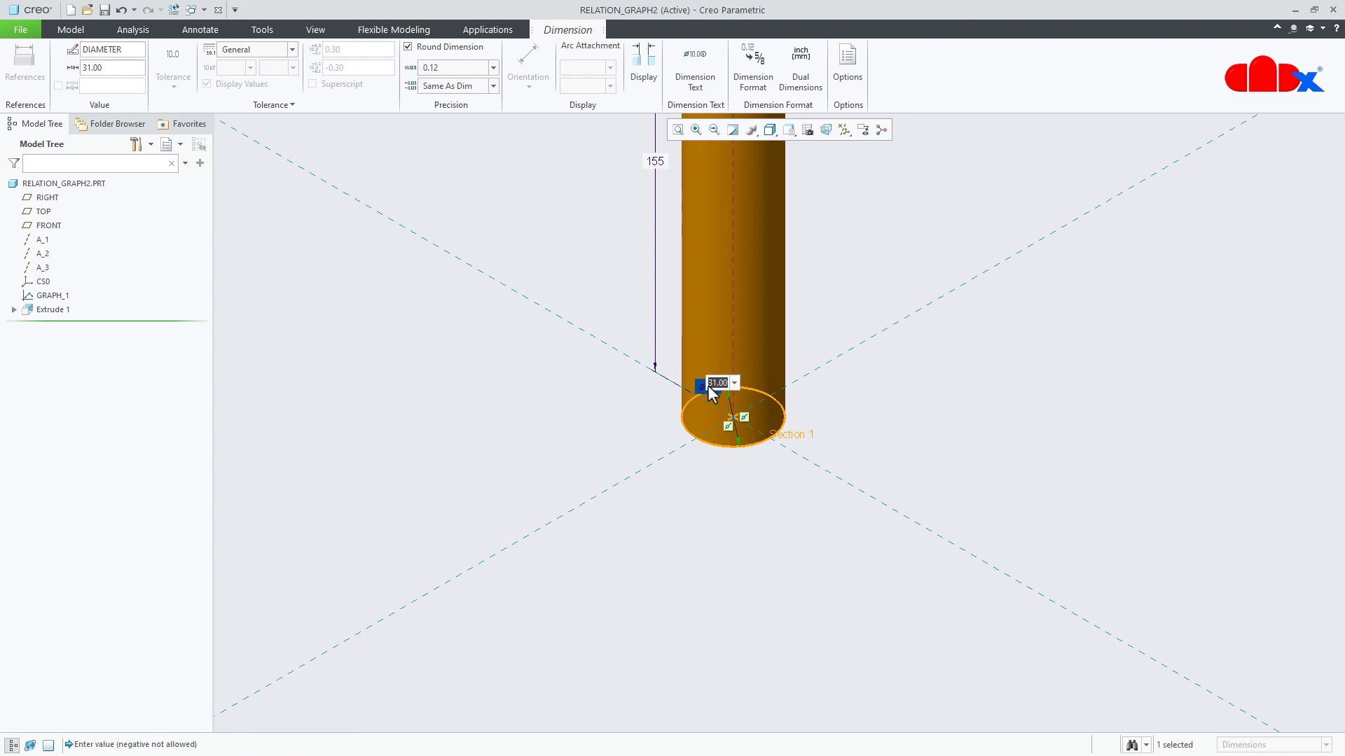
{"action": "type", "text": "50"}
{"action": "key", "text": "Return"}
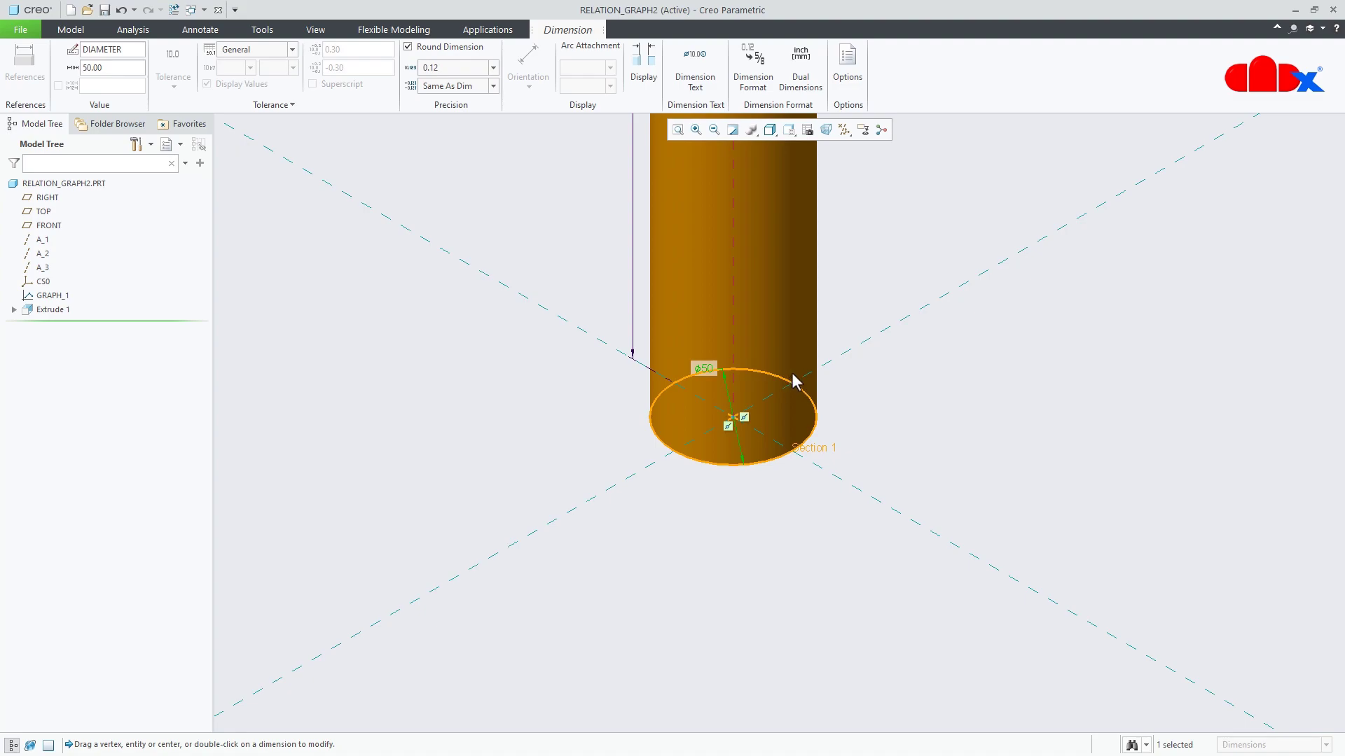
Set the diameter to 5 (length 10), then restore ⌀10 and leave dimension editing
{"action": "middle_click_drag", "start_coordinate": [796, 378], "coordinate": [795, 601], "text": "shift"}
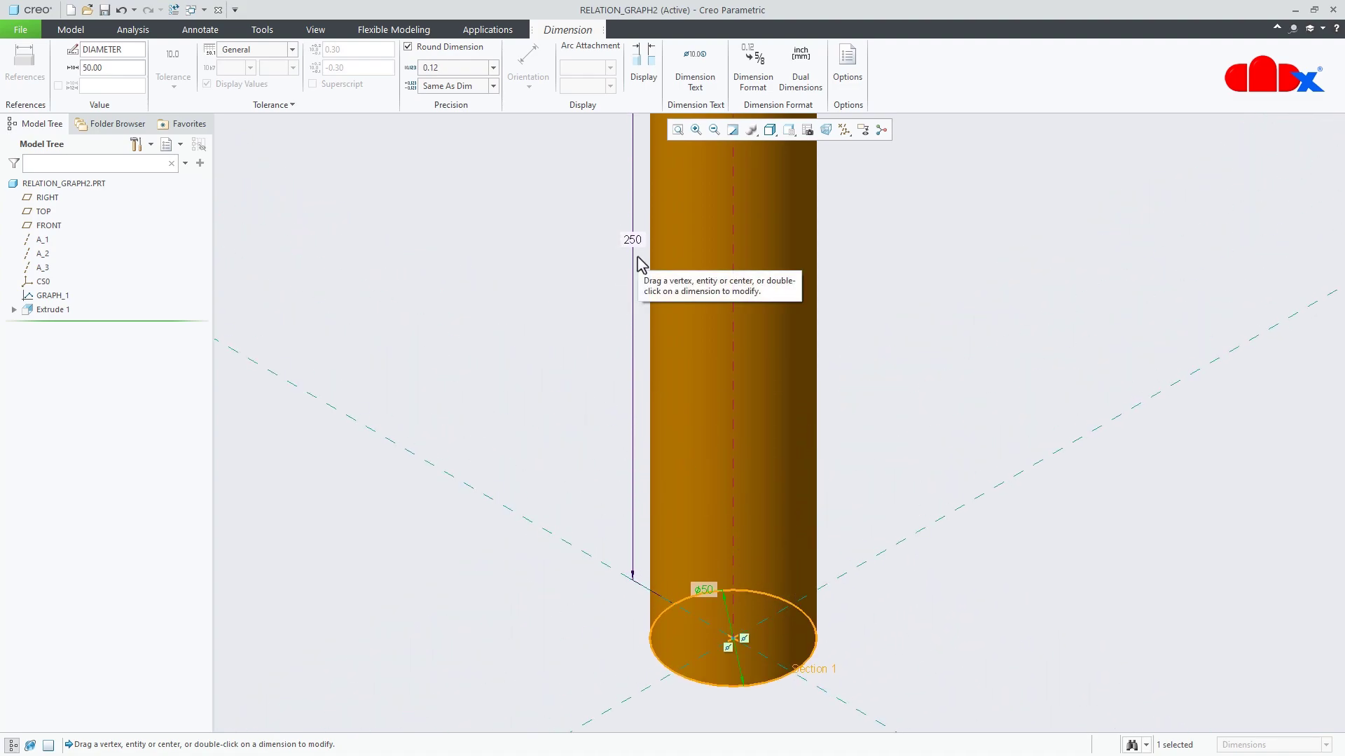
{"action": "double_click", "coordinate": [706, 590]}
{"action": "type", "text": "5"}
{"action": "key", "text": "Return"}
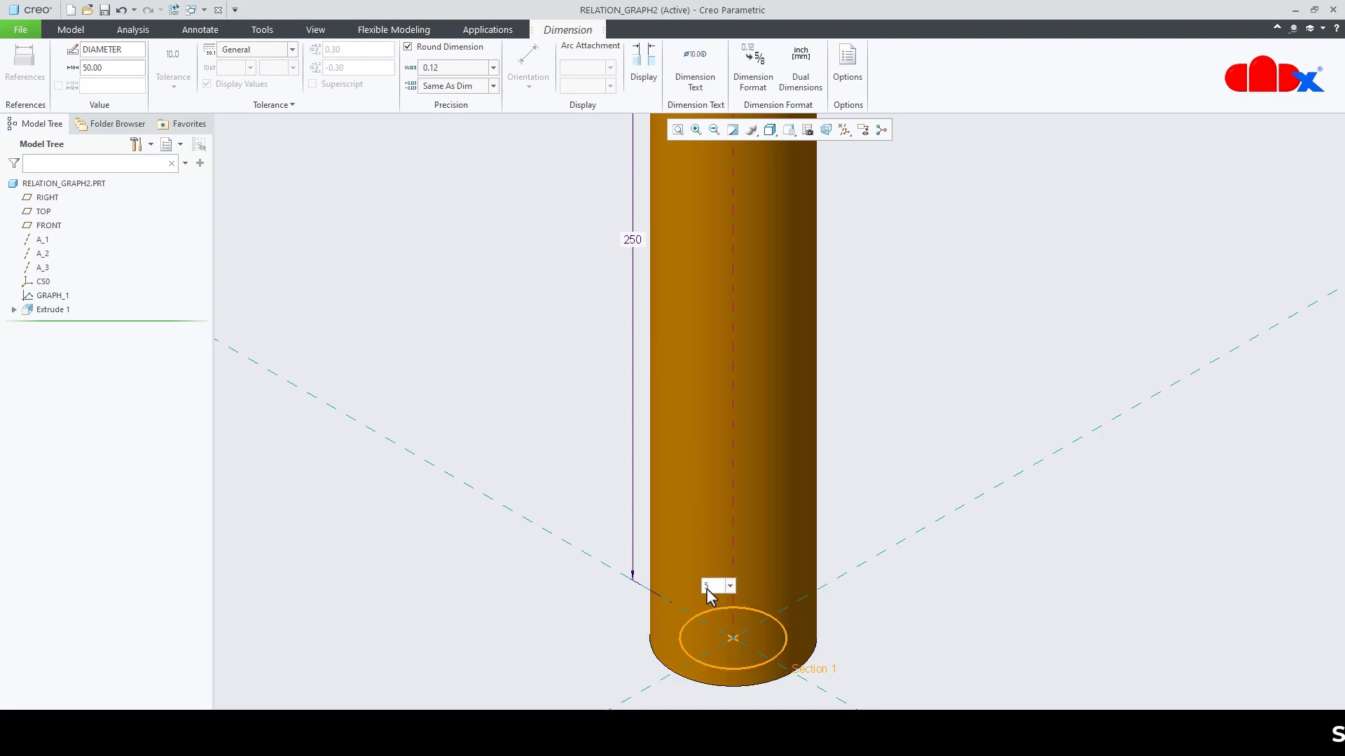
{"action": "scroll", "coordinate": [730, 625], "scroll_direction": "down", "scroll_amount": 5}
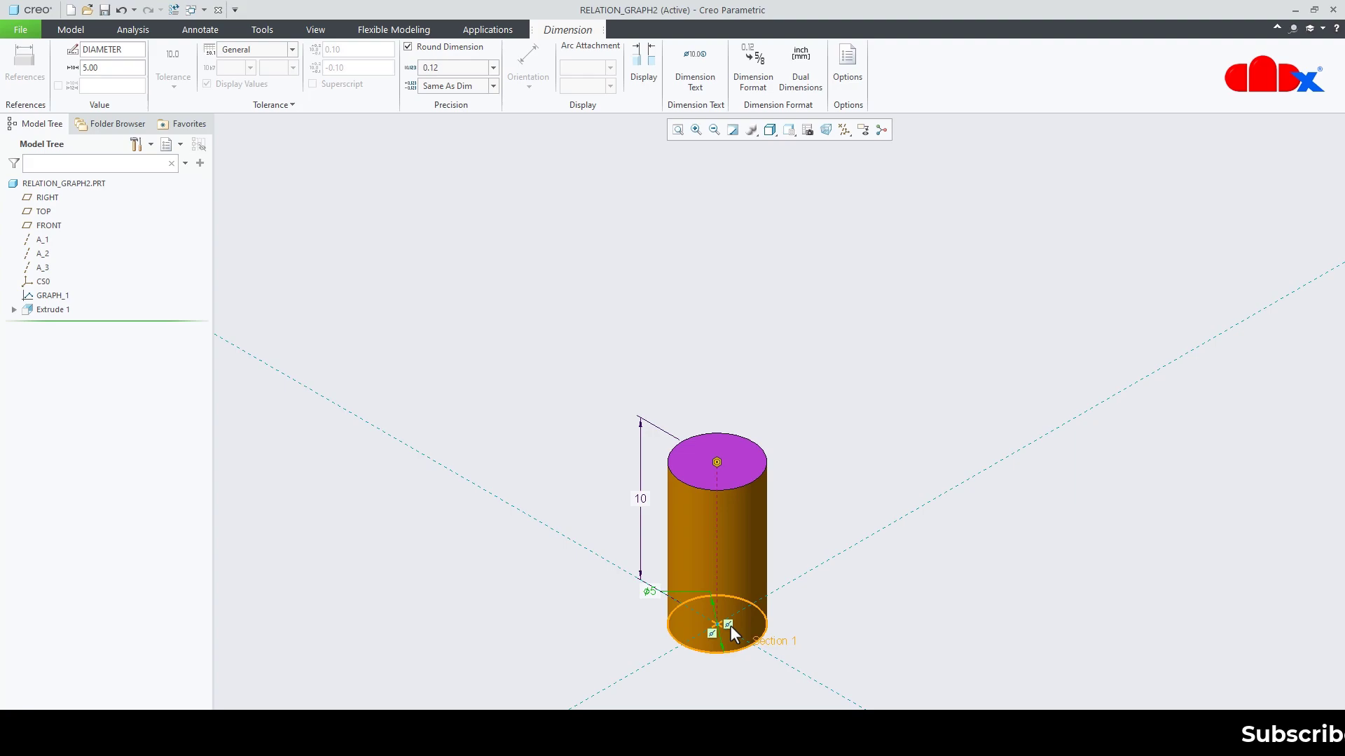
{"action": "double_click", "coordinate": [632, 584]}
{"action": "type", "text": "10"}
{"action": "key", "text": "Return"}
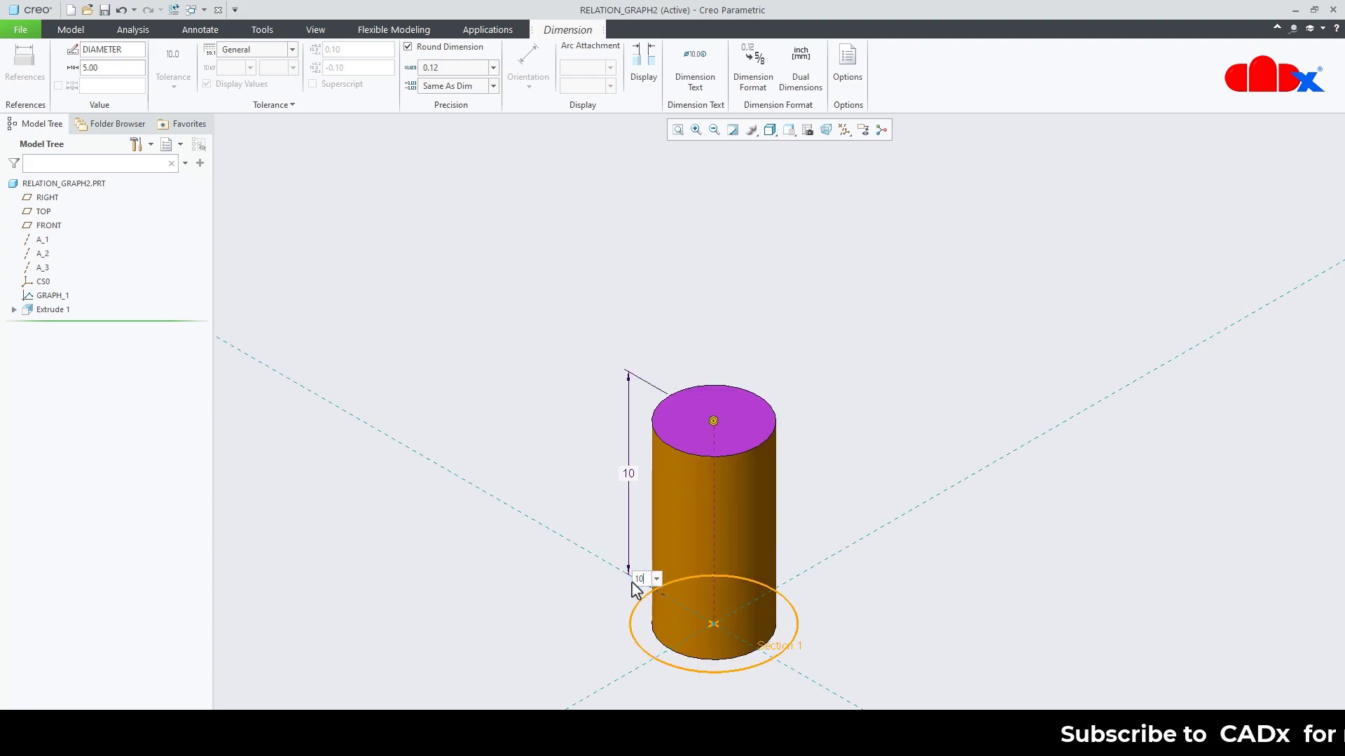
{"action": "left_click", "coordinate": [895, 634]}
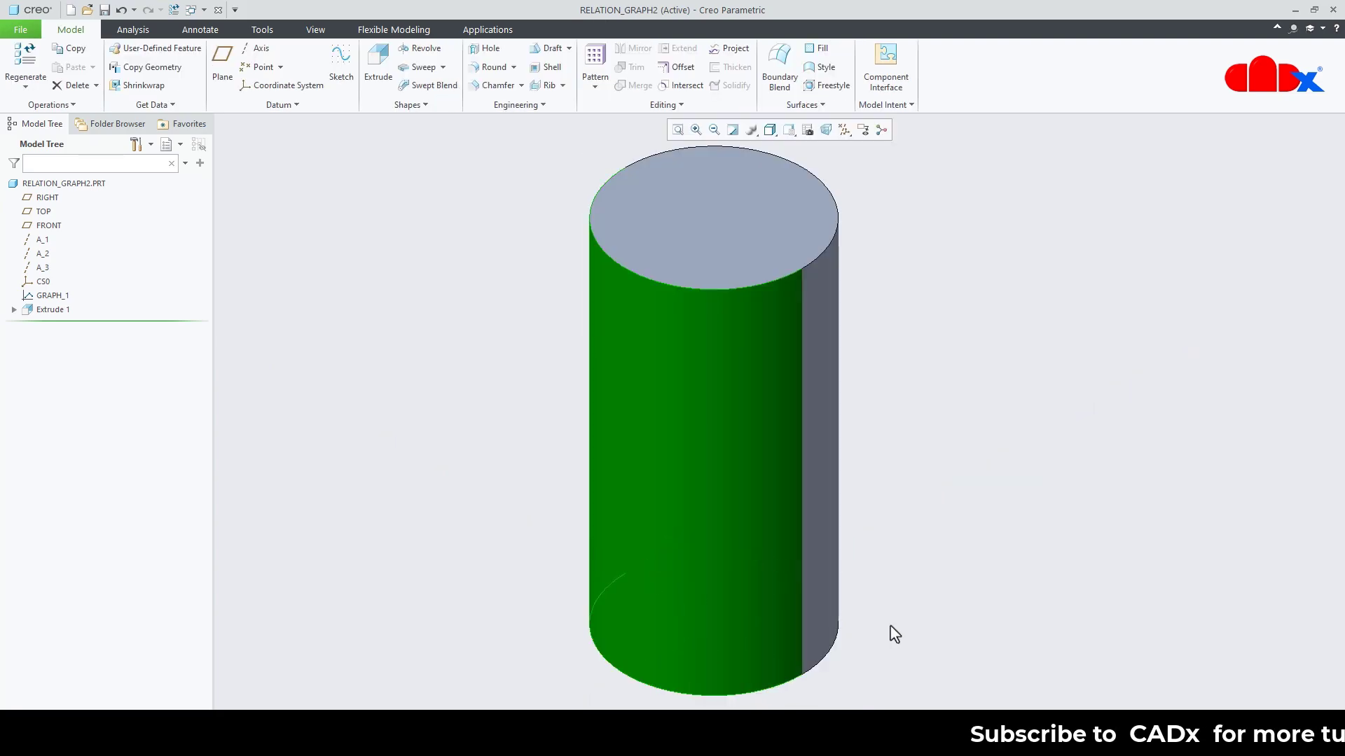
Clear the selection, reset to standard orientation, and switch to the RELATION_GRAPH1 window
{"action": "left_click", "coordinate": [894, 634]}
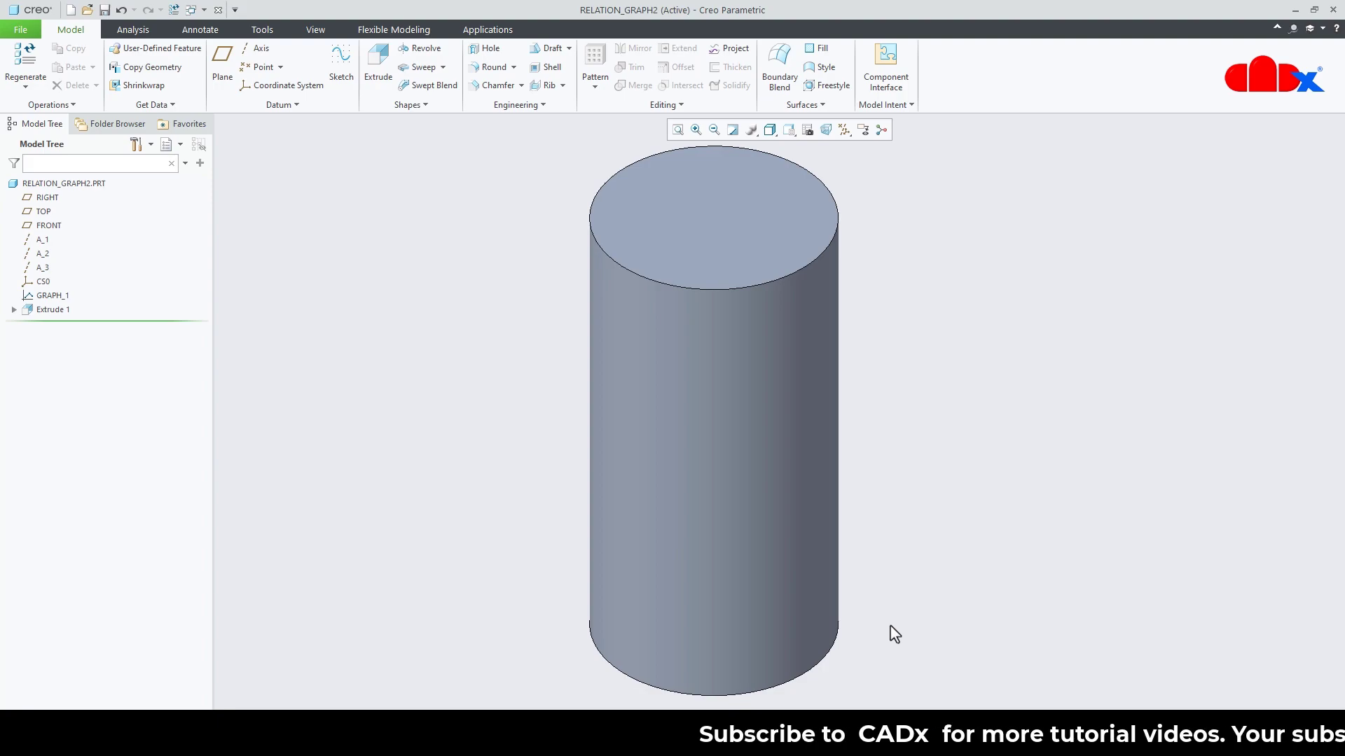
{"action": "key", "text": "ctrl+d"}
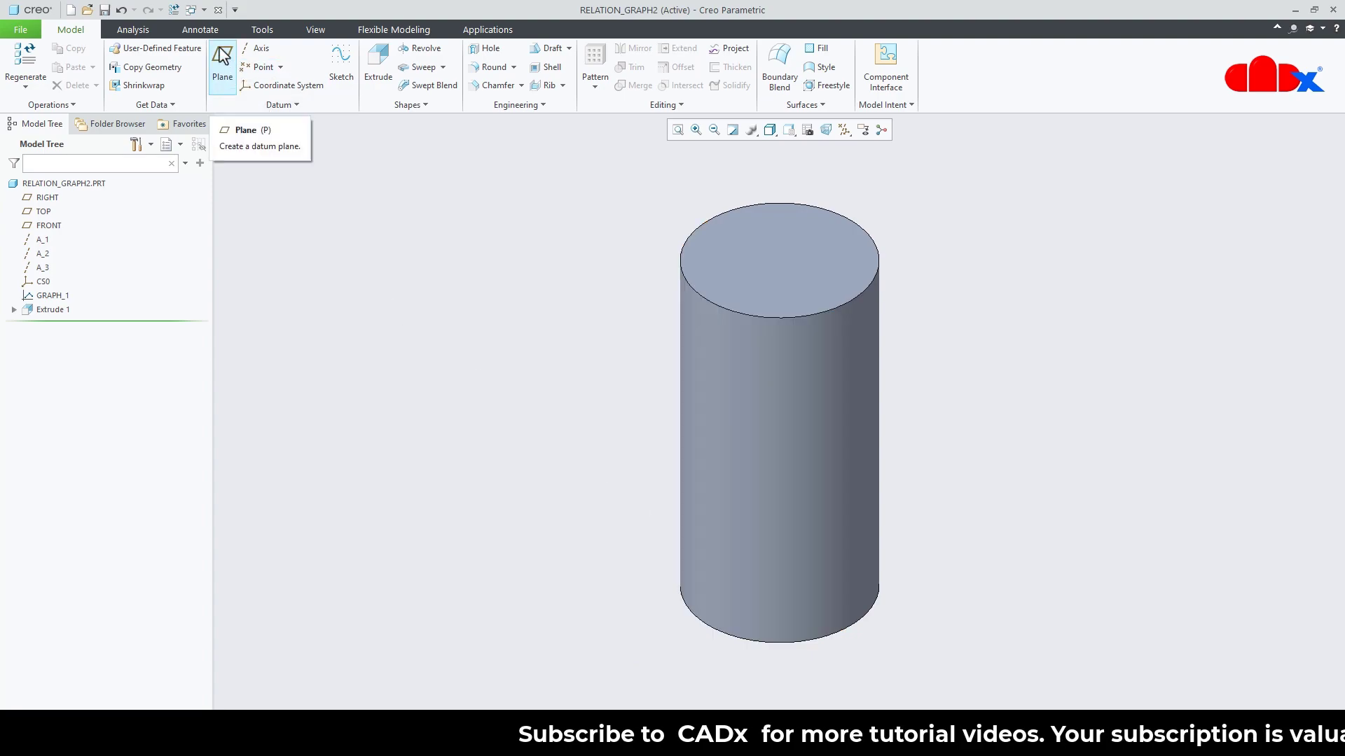
{"action": "left_click", "coordinate": [201, 11]}
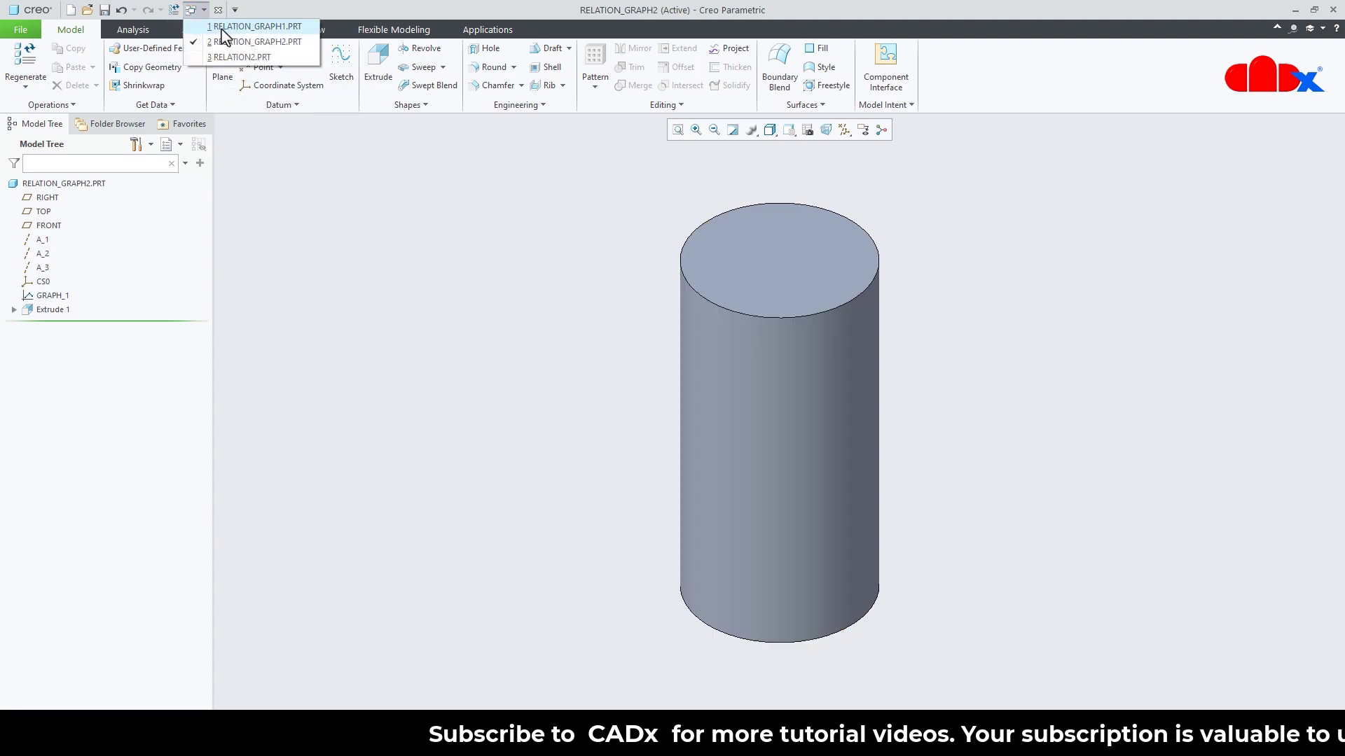
{"action": "left_click", "coordinate": [222, 28]}
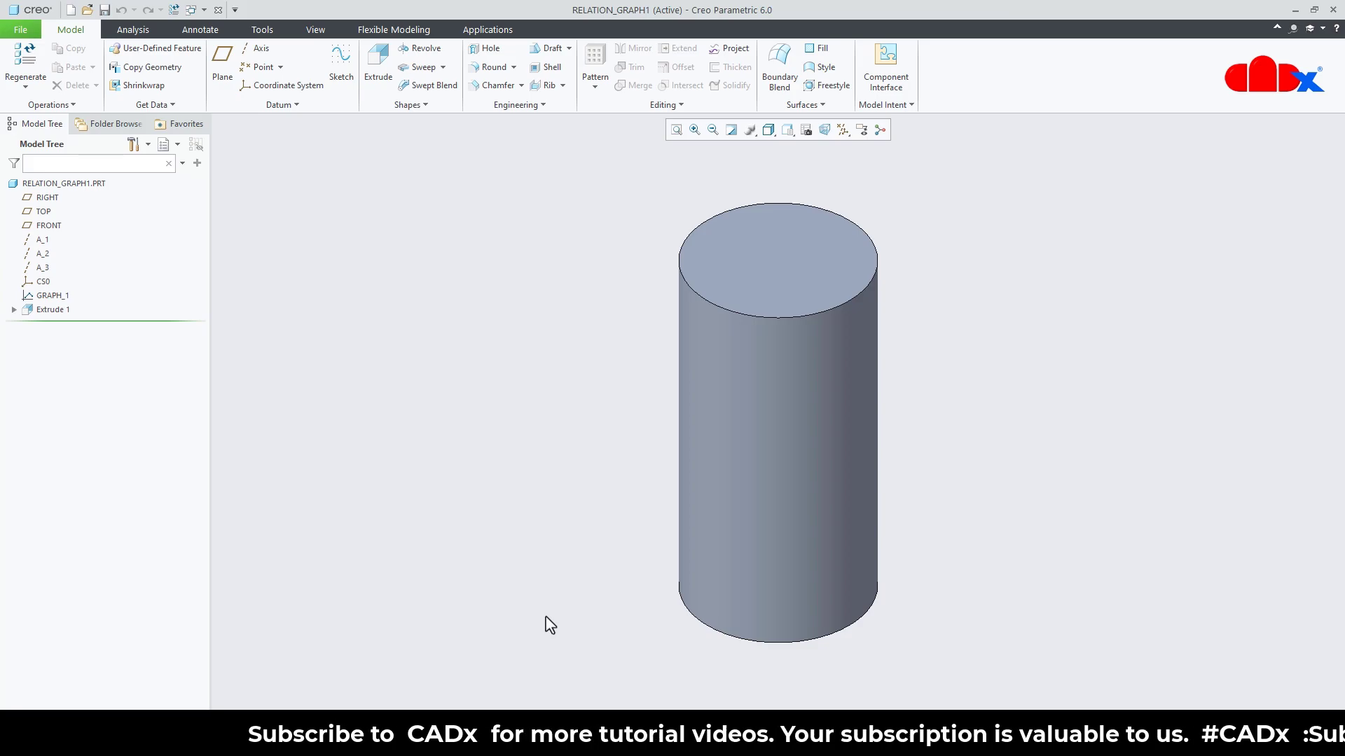
Show the RELATION_GRAPH1 cylinder's dimensions and set its diameter to 5, 1, then 11
{"action": "double_click", "coordinate": [772, 592]}
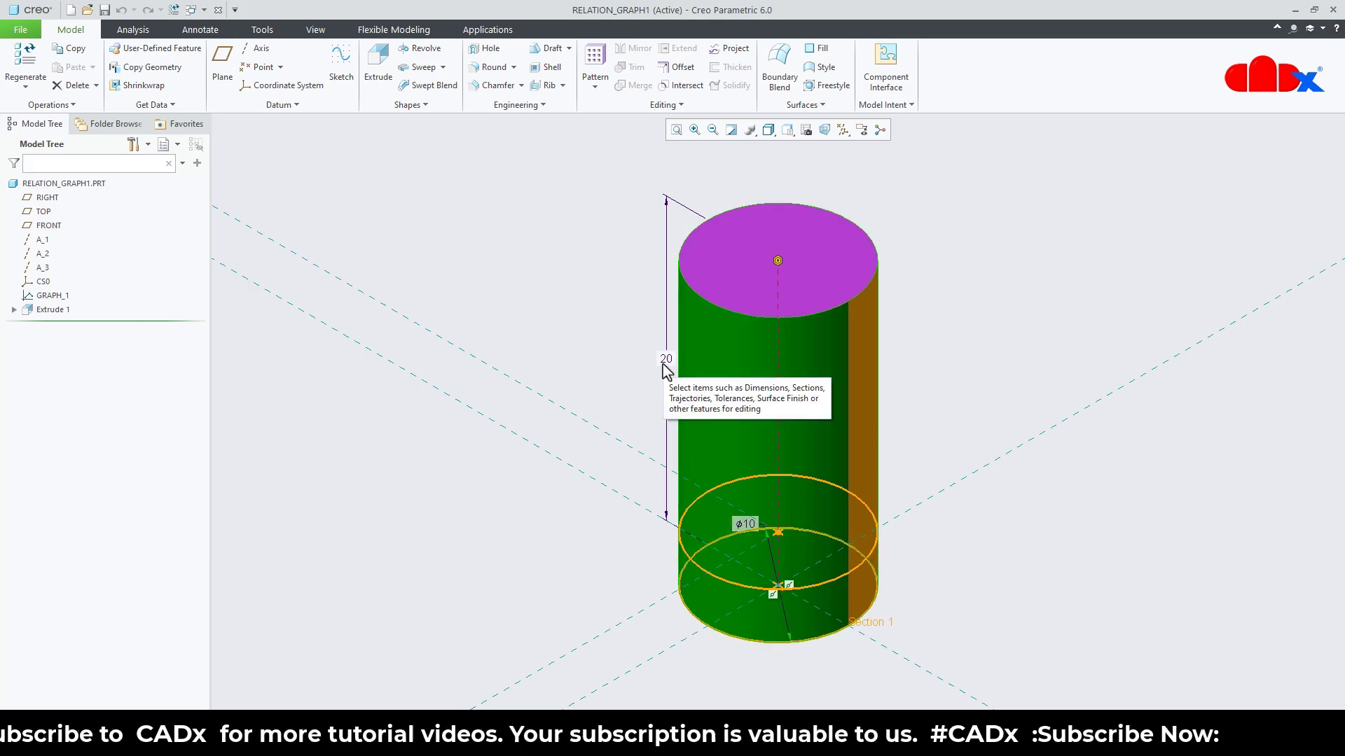
{"action": "double_click", "coordinate": [744, 524]}
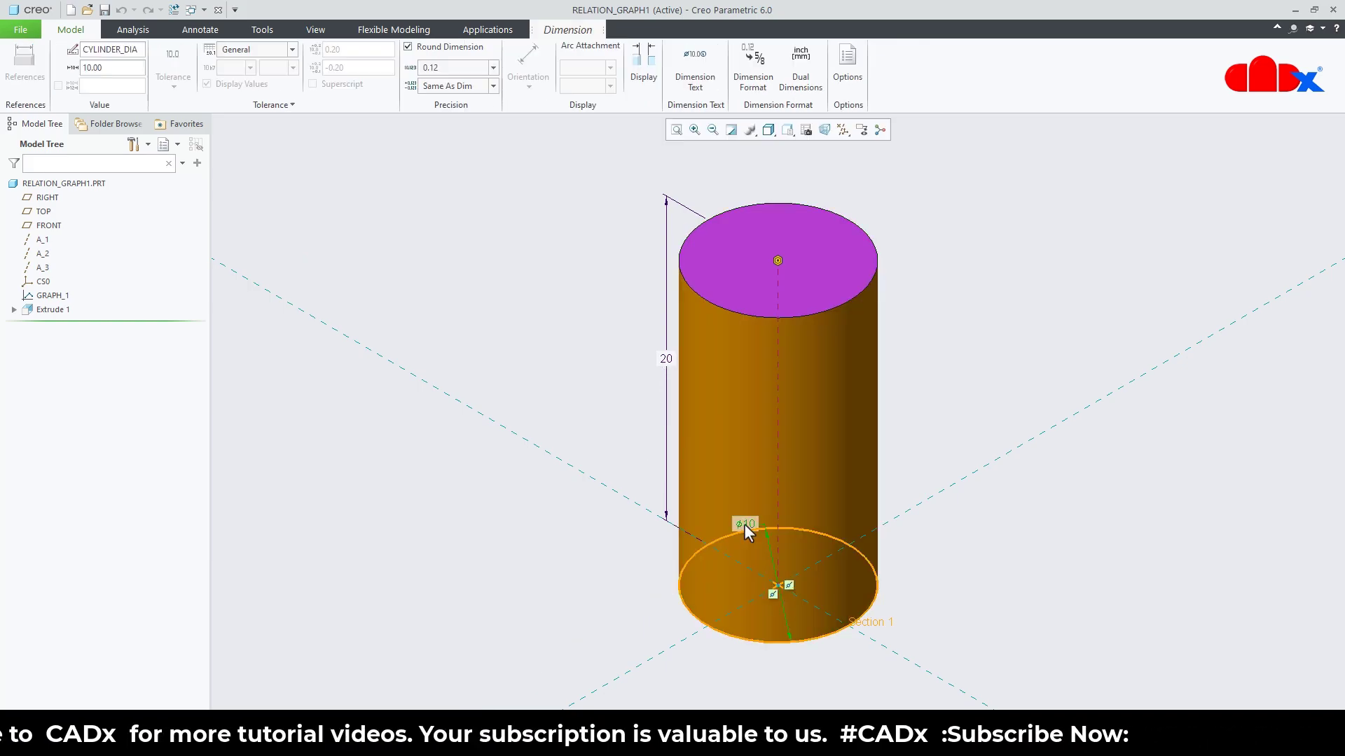
{"action": "type", "text": "5"}
{"action": "key", "text": "Return"}
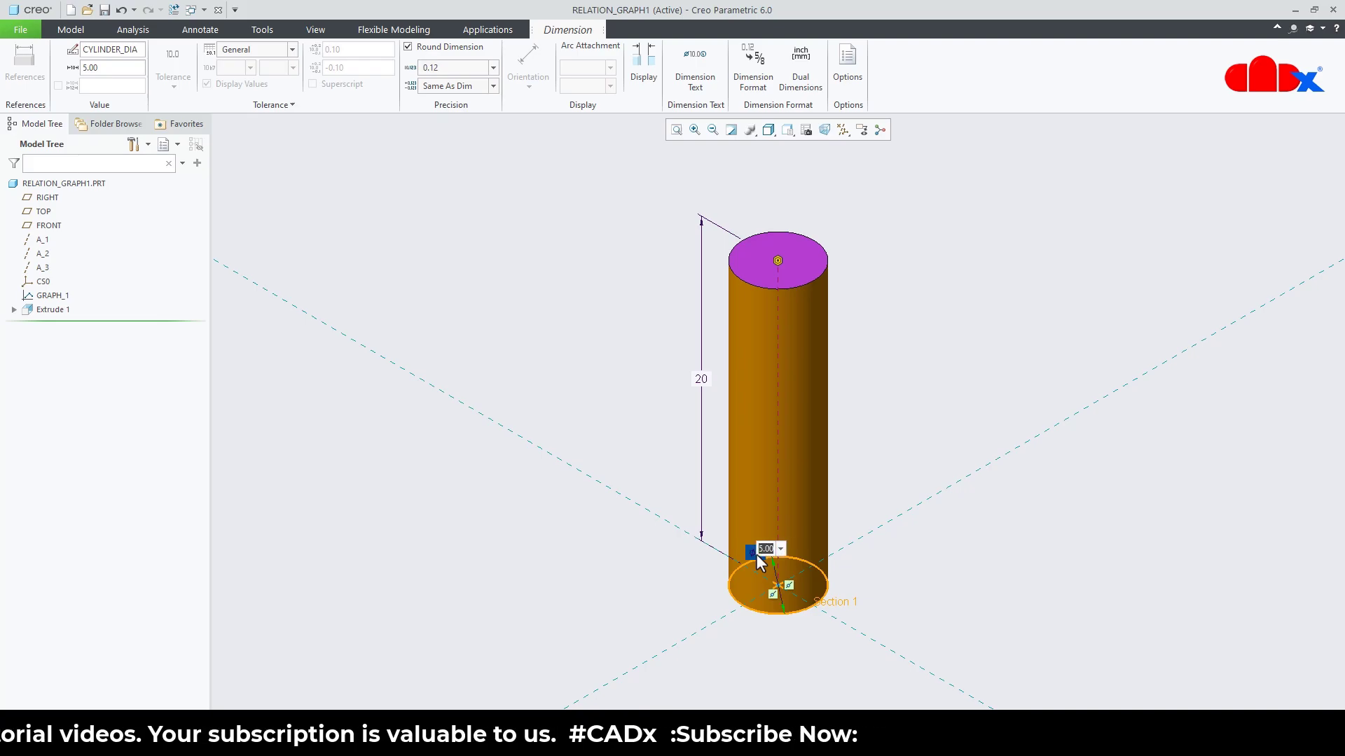
{"action": "type", "text": "1"}
{"action": "key", "text": "Return"}
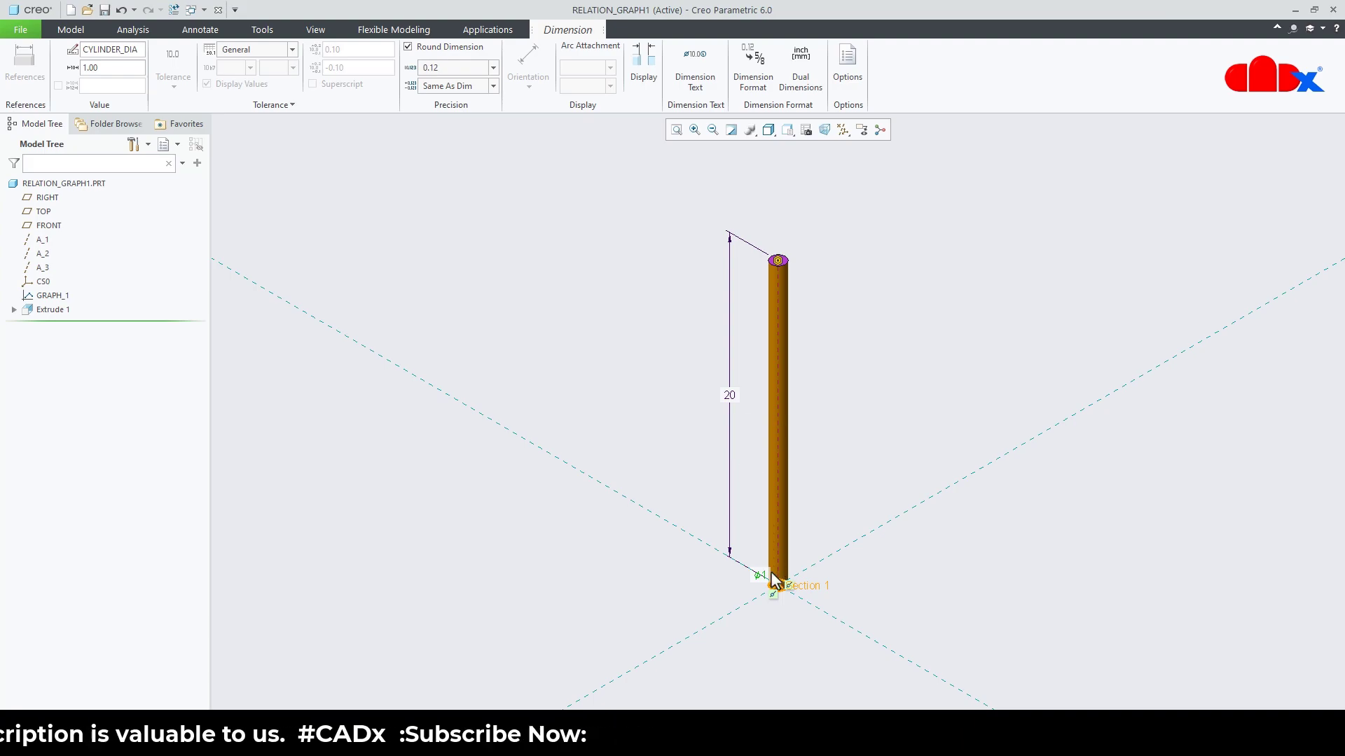
{"action": "scroll", "coordinate": [770, 580], "scroll_direction": "down", "scroll_amount": 3}
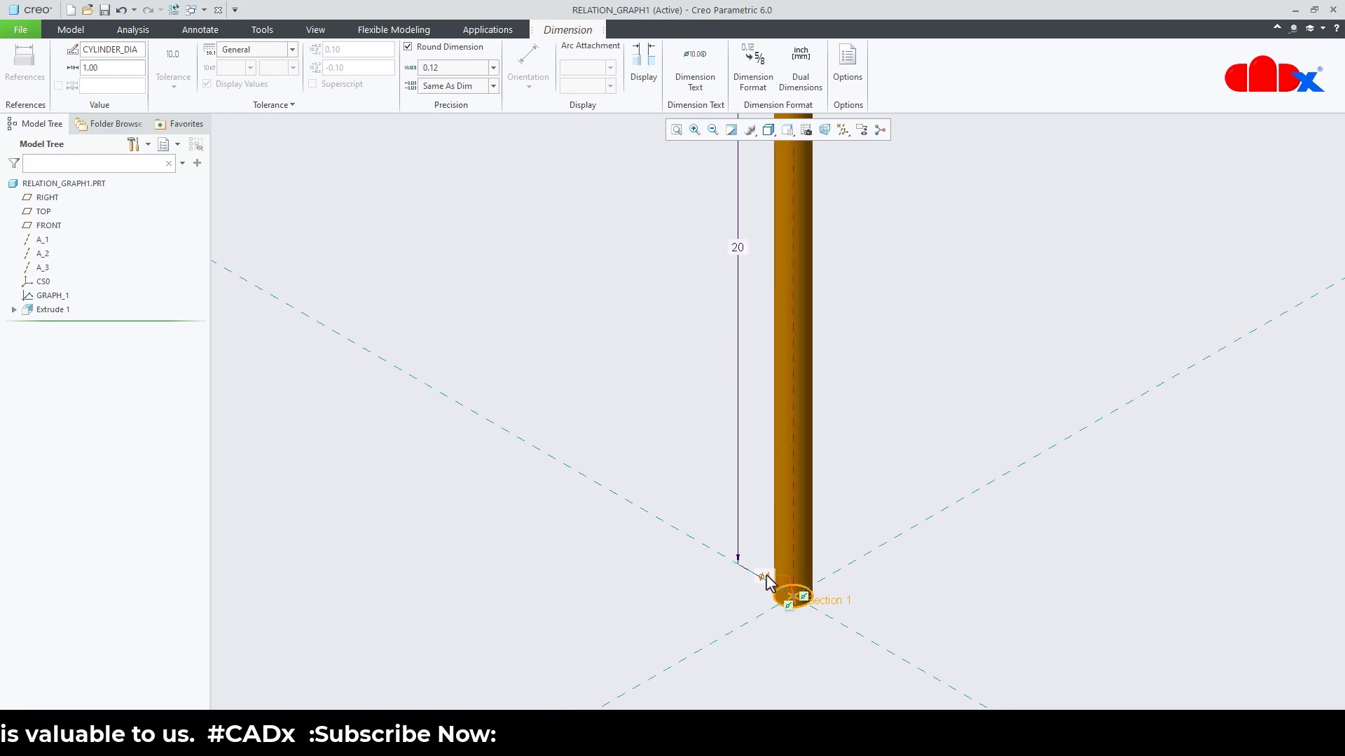
{"action": "double_click", "coordinate": [763, 578]}
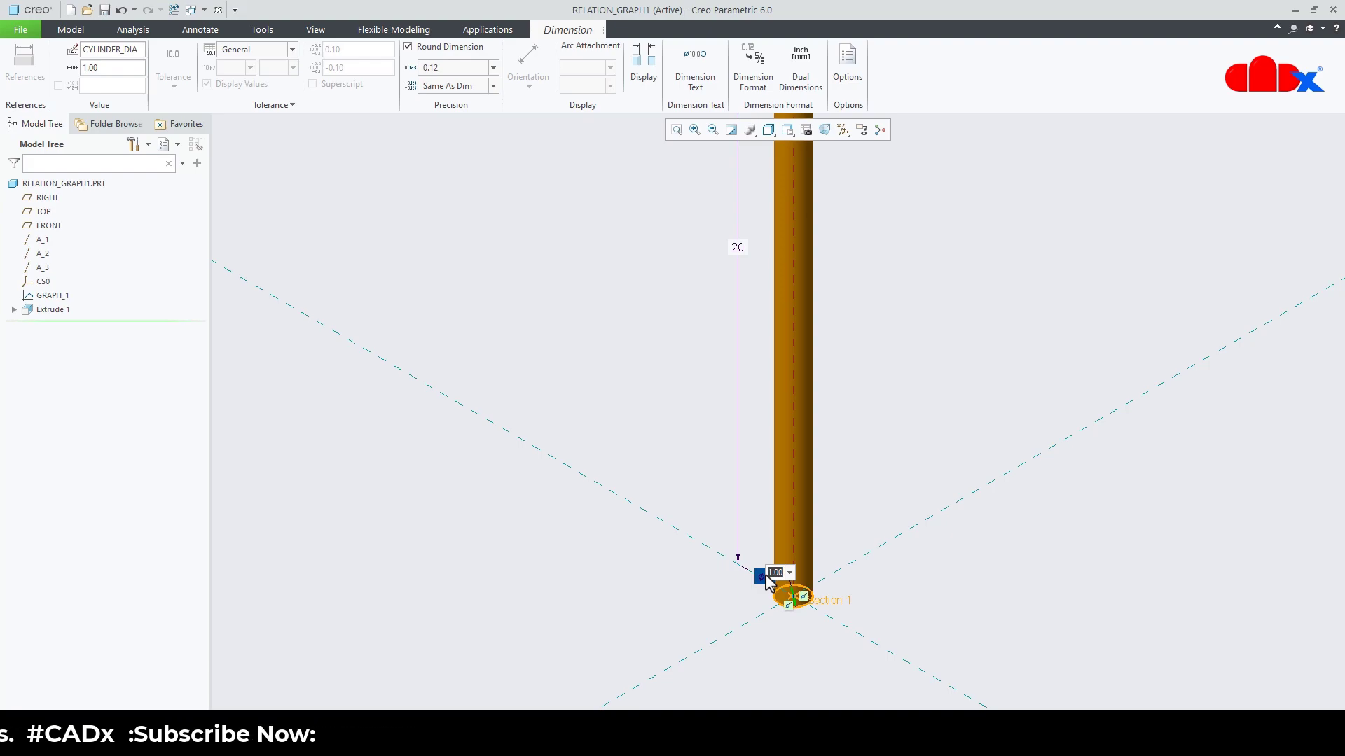
{"action": "type", "text": "11"}
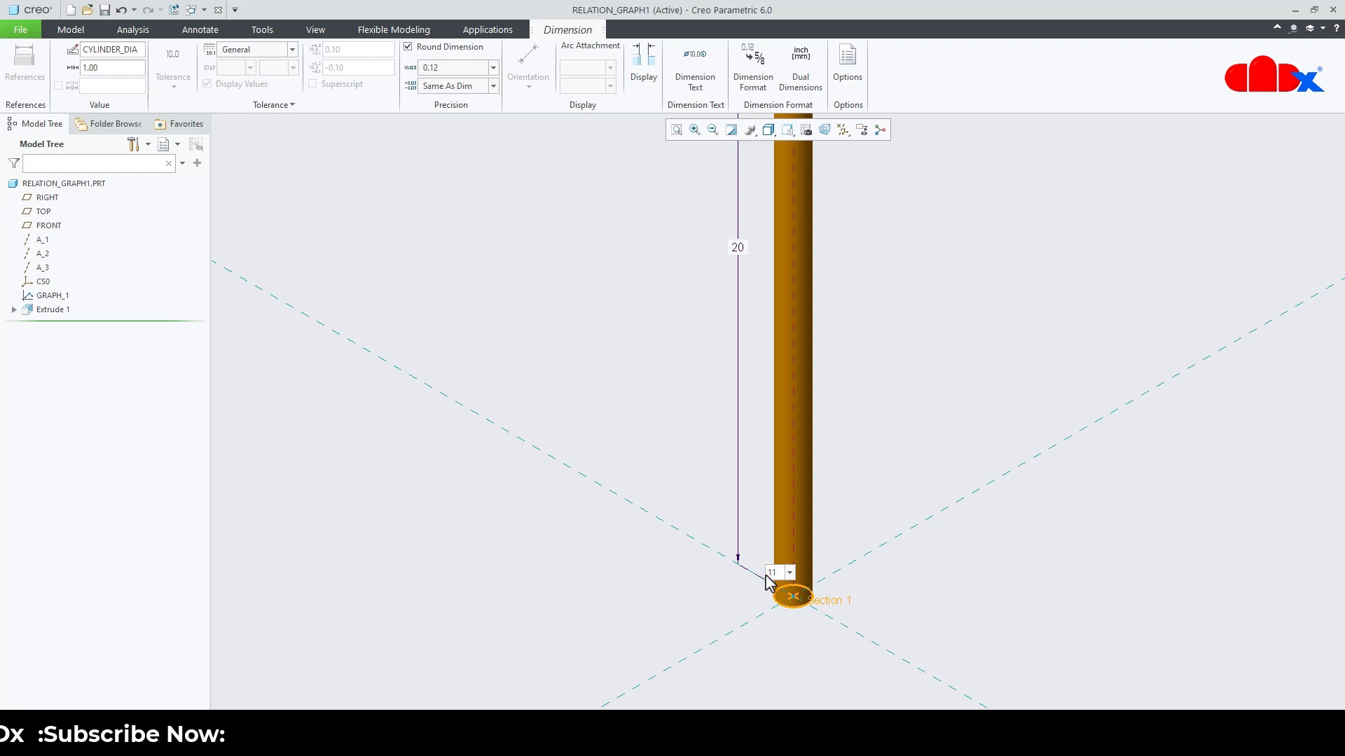
{"action": "key", "text": "Return"}
Change the cylinder diameter to 20, then 21, then 30, watching the length step up
{"action": "scroll", "coordinate": [826, 679], "scroll_direction": "up", "scroll_amount": 5}
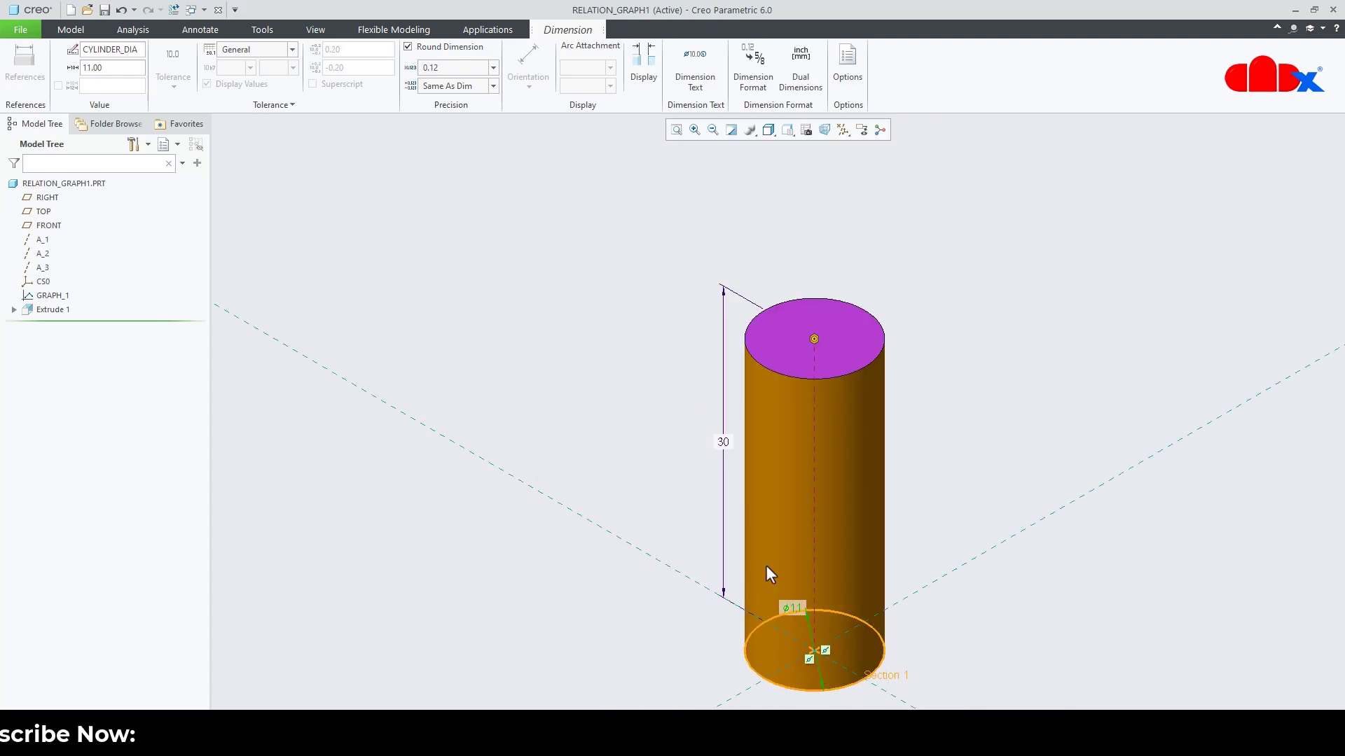
{"action": "double_click", "coordinate": [794, 607]}
{"action": "type", "text": "20"}
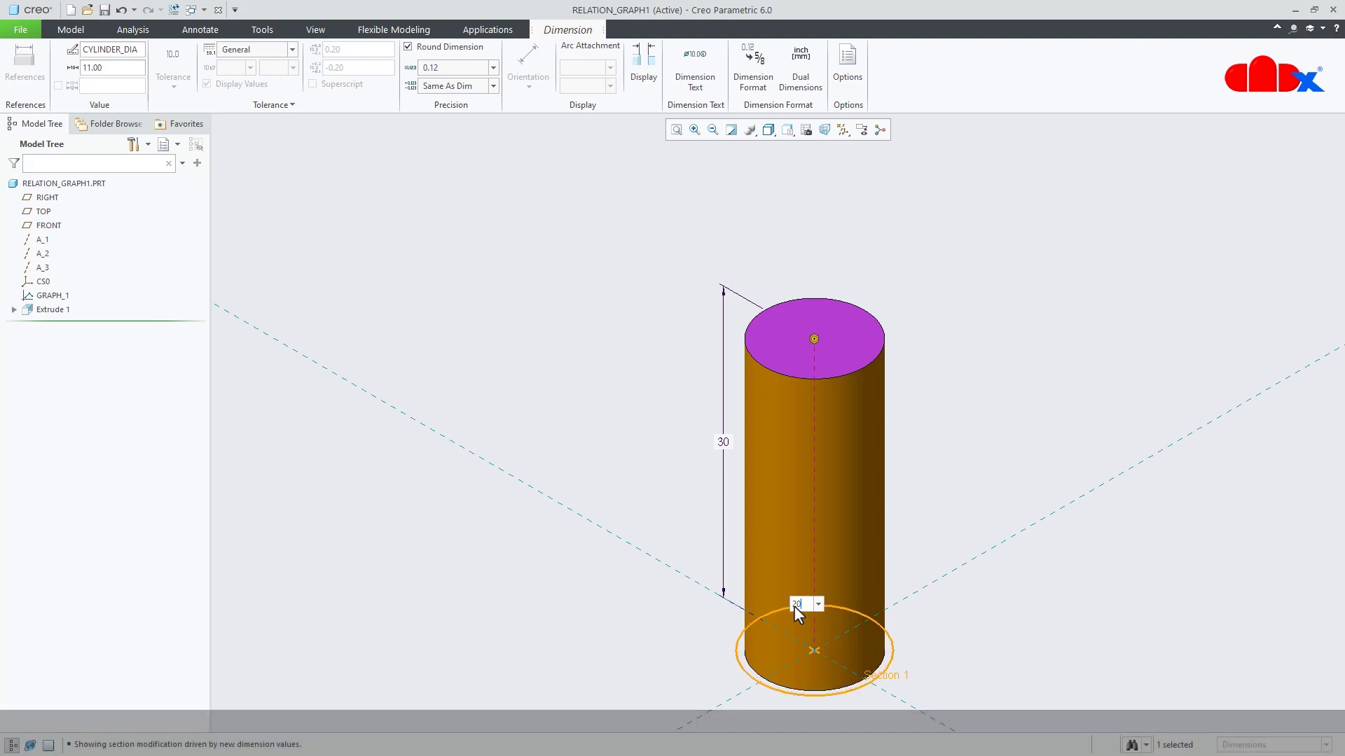
{"action": "key", "text": "Return"}
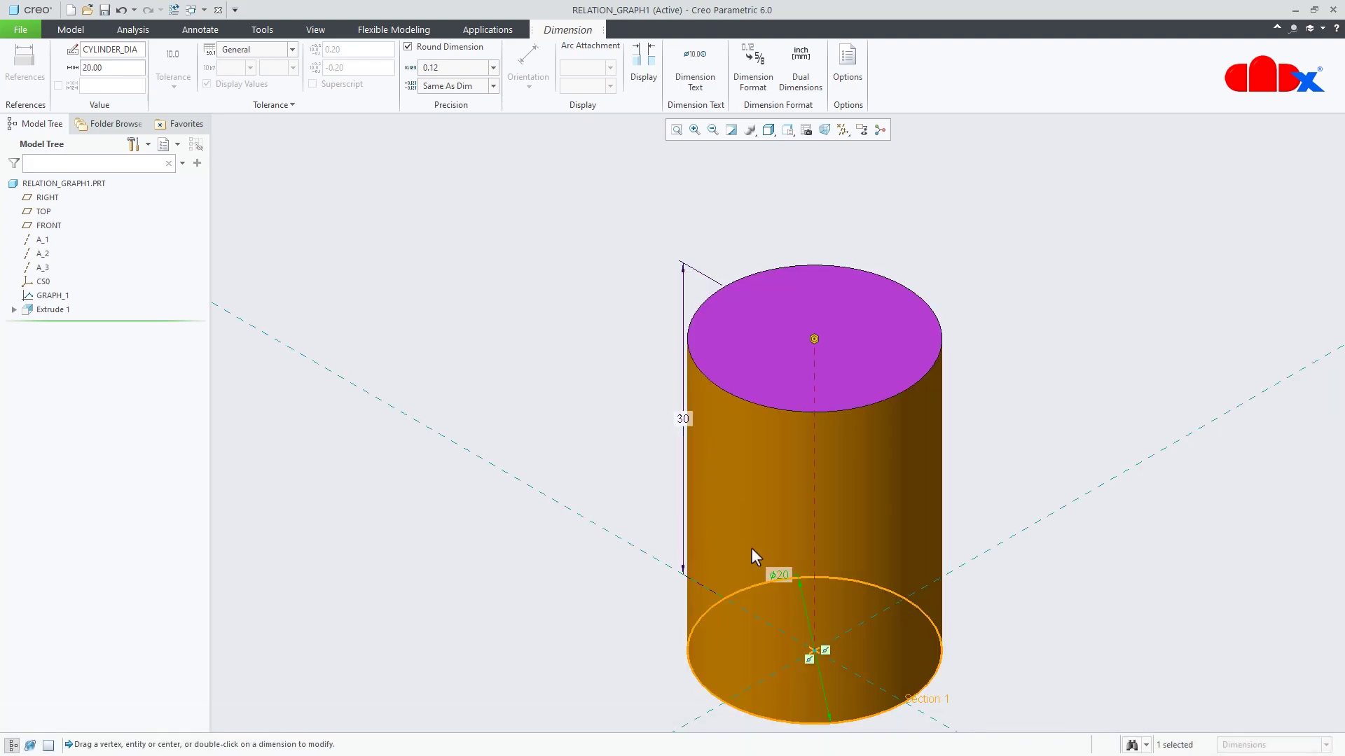
{"action": "double_click", "coordinate": [780, 576]}
{"action": "type", "text": "2"}
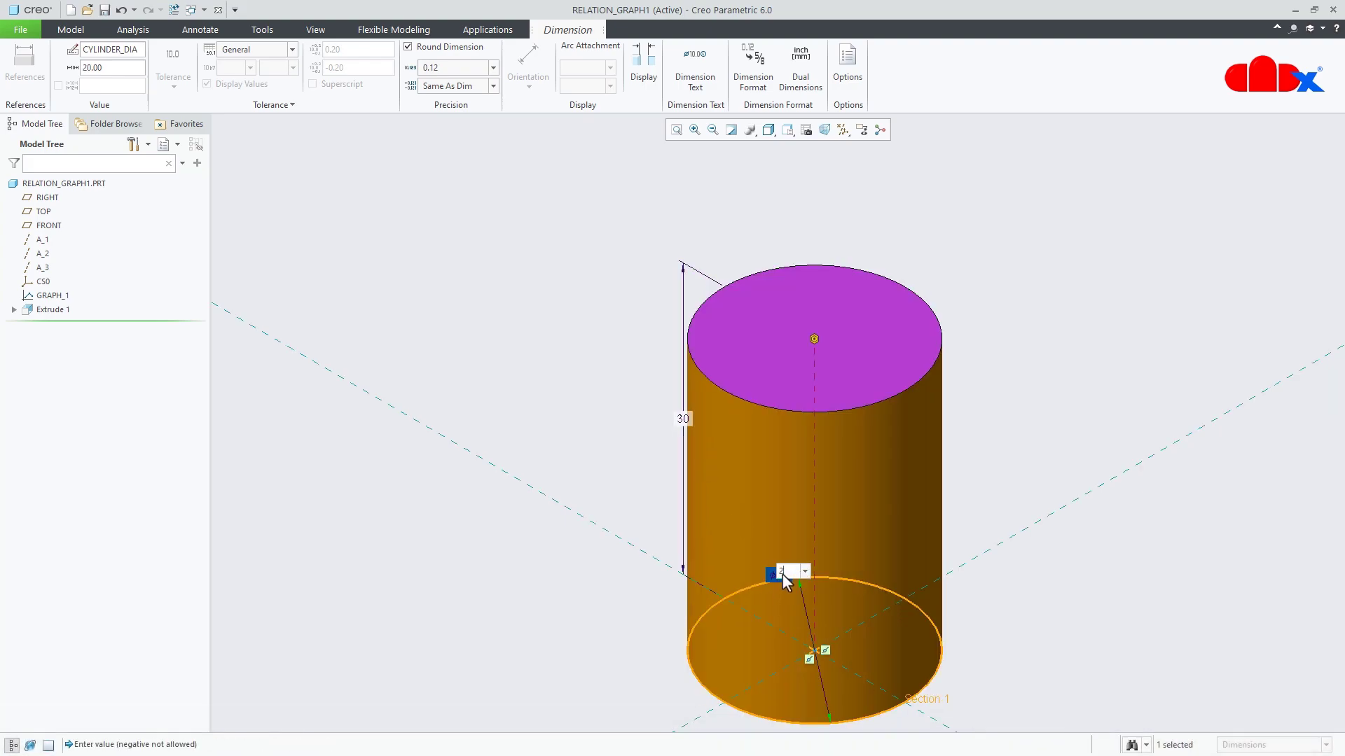
{"action": "type", "text": "1"}
{"action": "key", "text": "Return"}
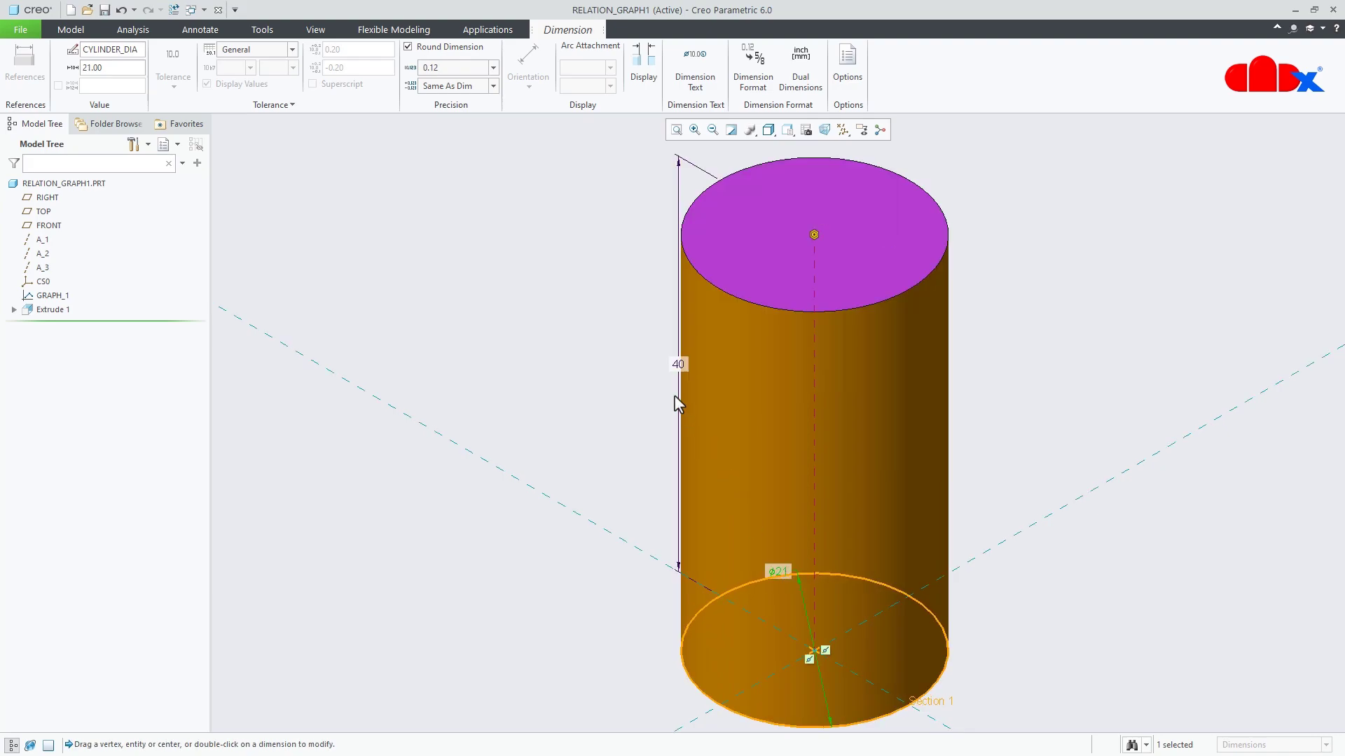
{"action": "double_click", "coordinate": [780, 572]}
{"action": "type", "text": "30"}
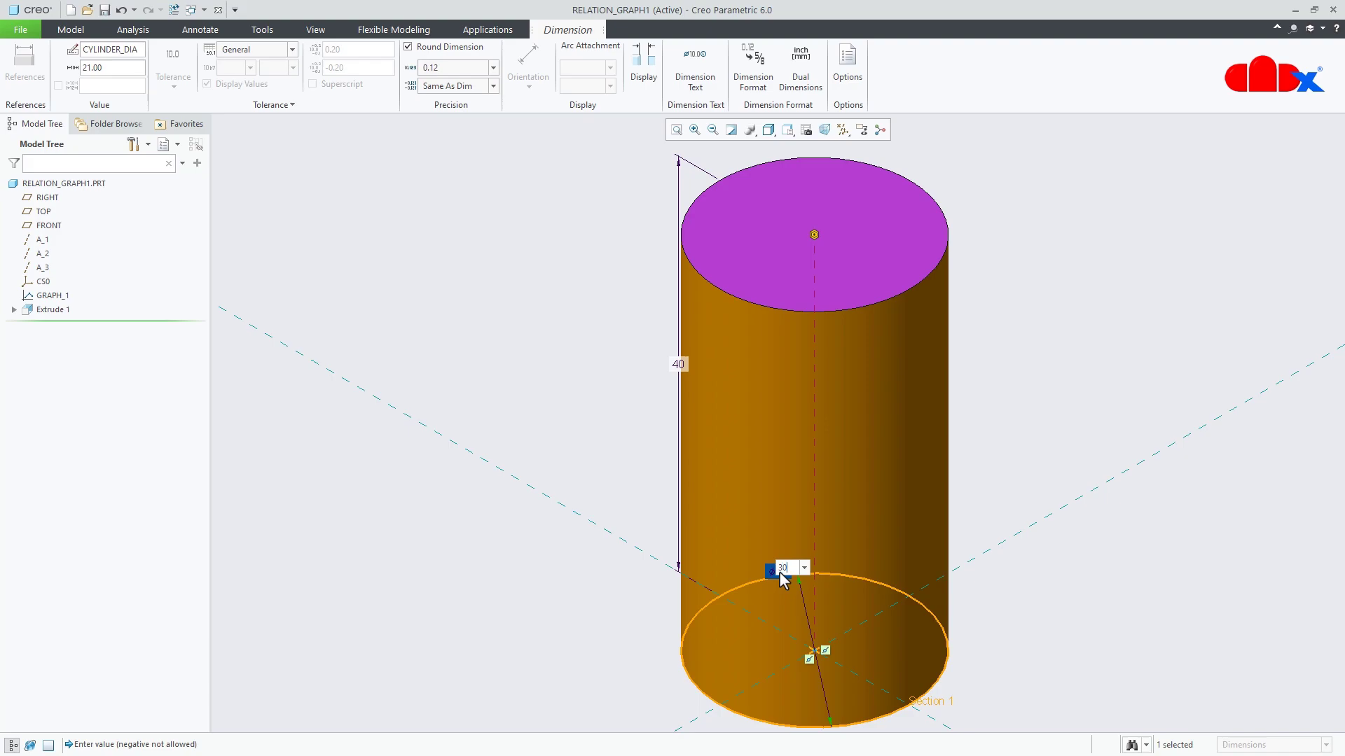
{"action": "key", "text": "Return"}
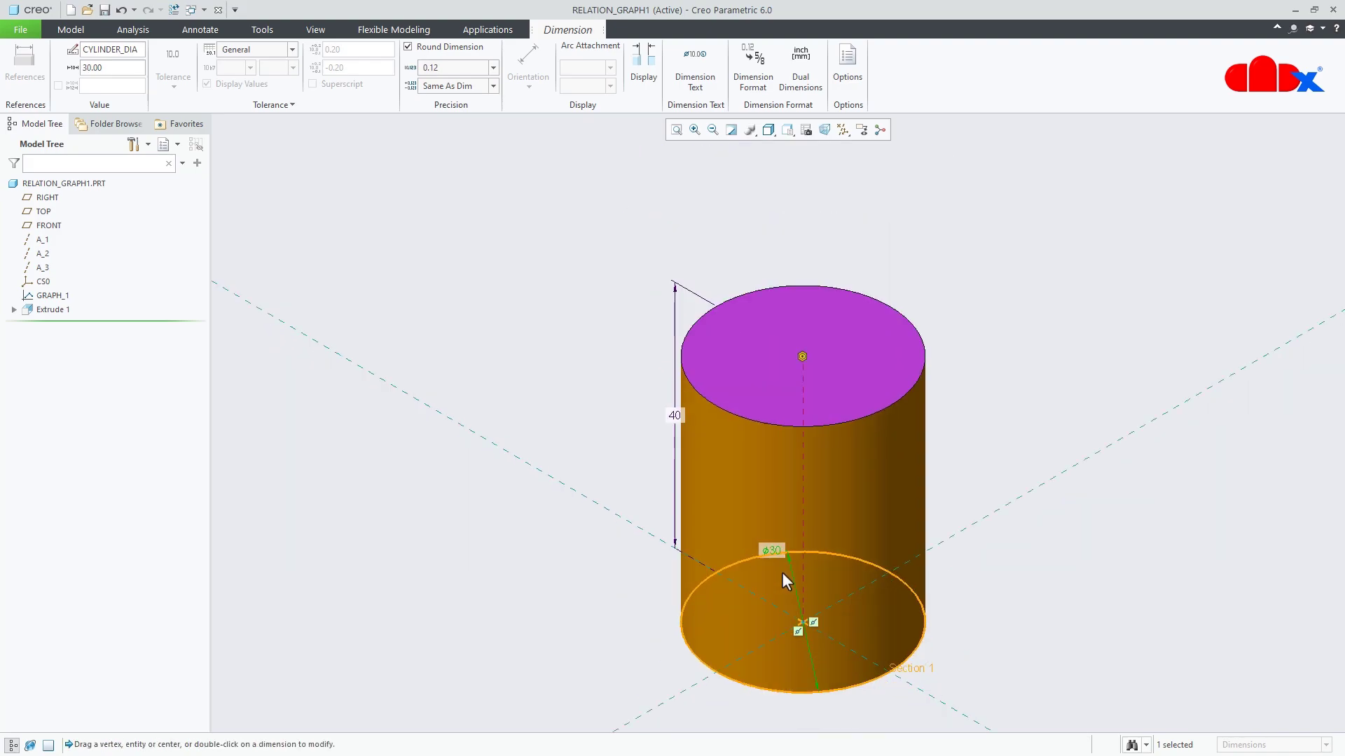
Try diameters 31 and 50 (both height 50), then restore ⌀10 and finish editing
{"action": "double_click", "coordinate": [772, 548]}
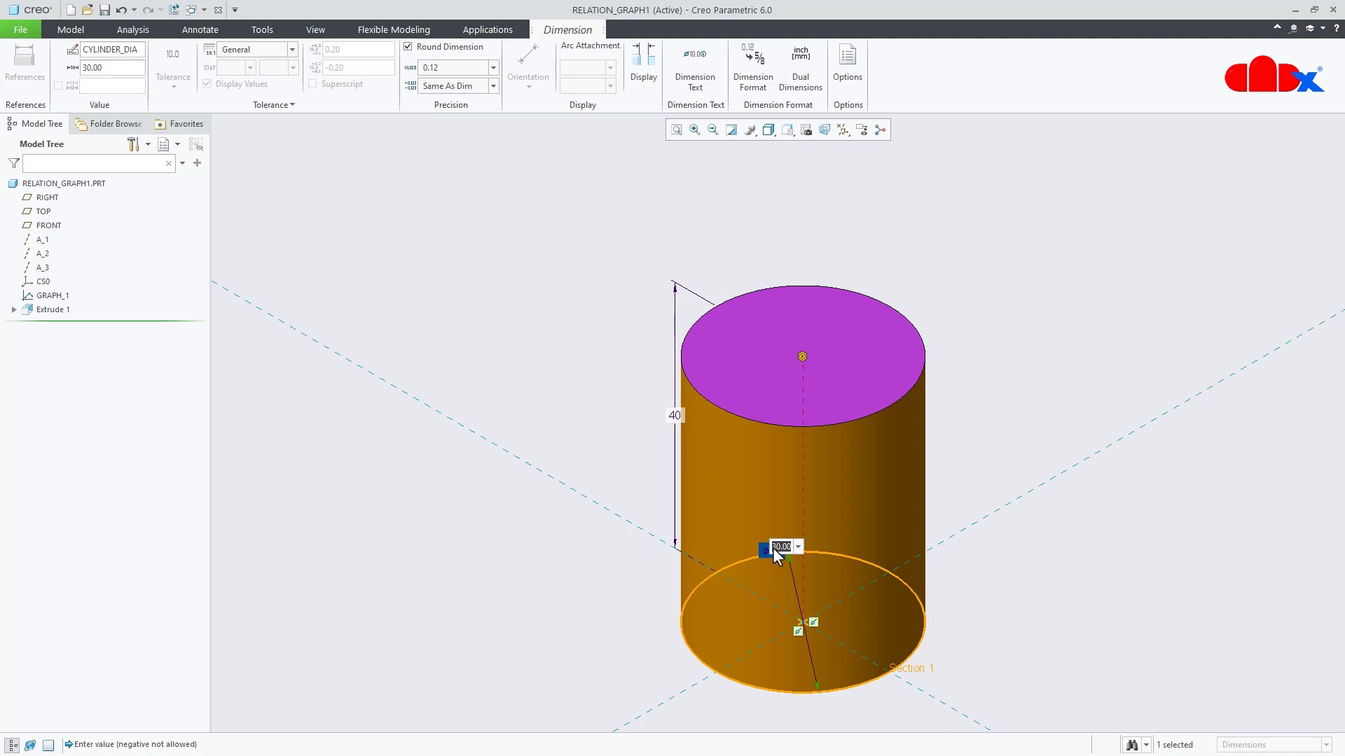
{"action": "type", "text": "31"}
{"action": "key", "text": "Return"}
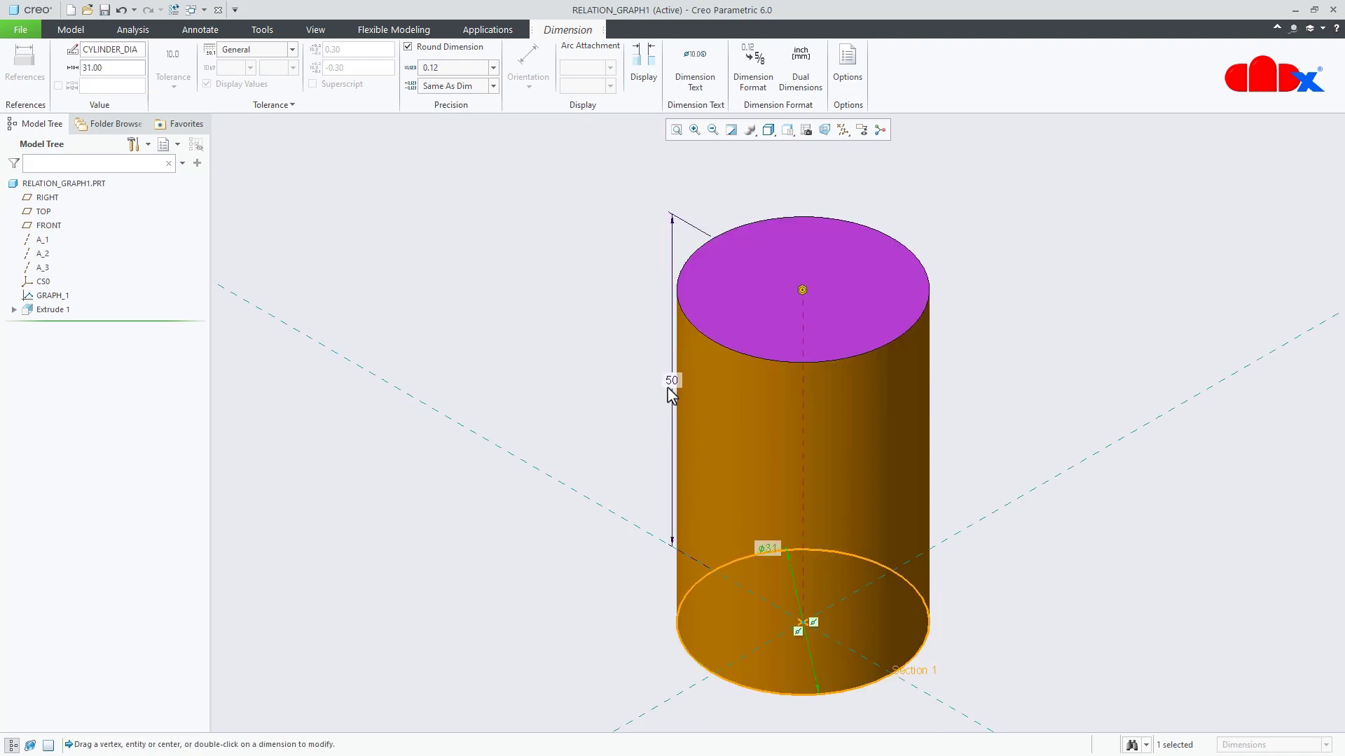
{"action": "double_click", "coordinate": [769, 549]}
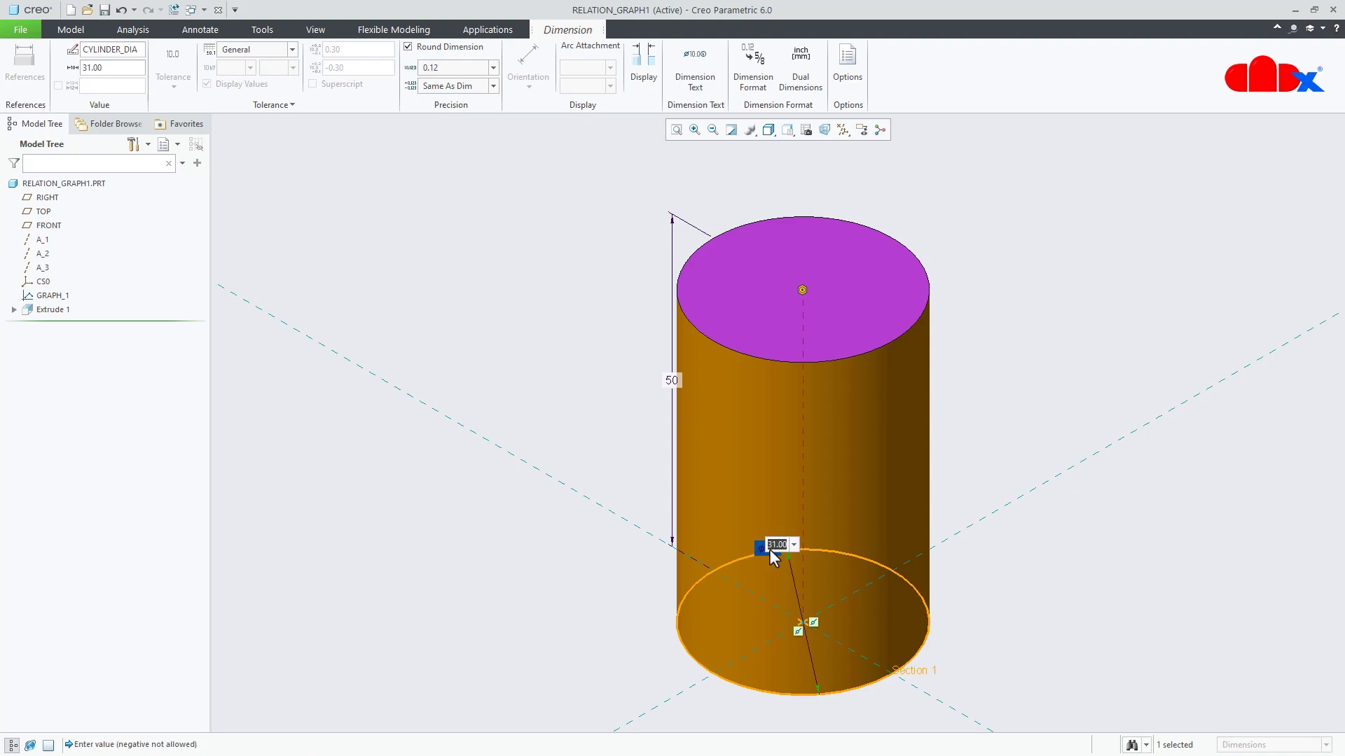
{"action": "type", "text": "50"}
{"action": "key", "text": "Return"}
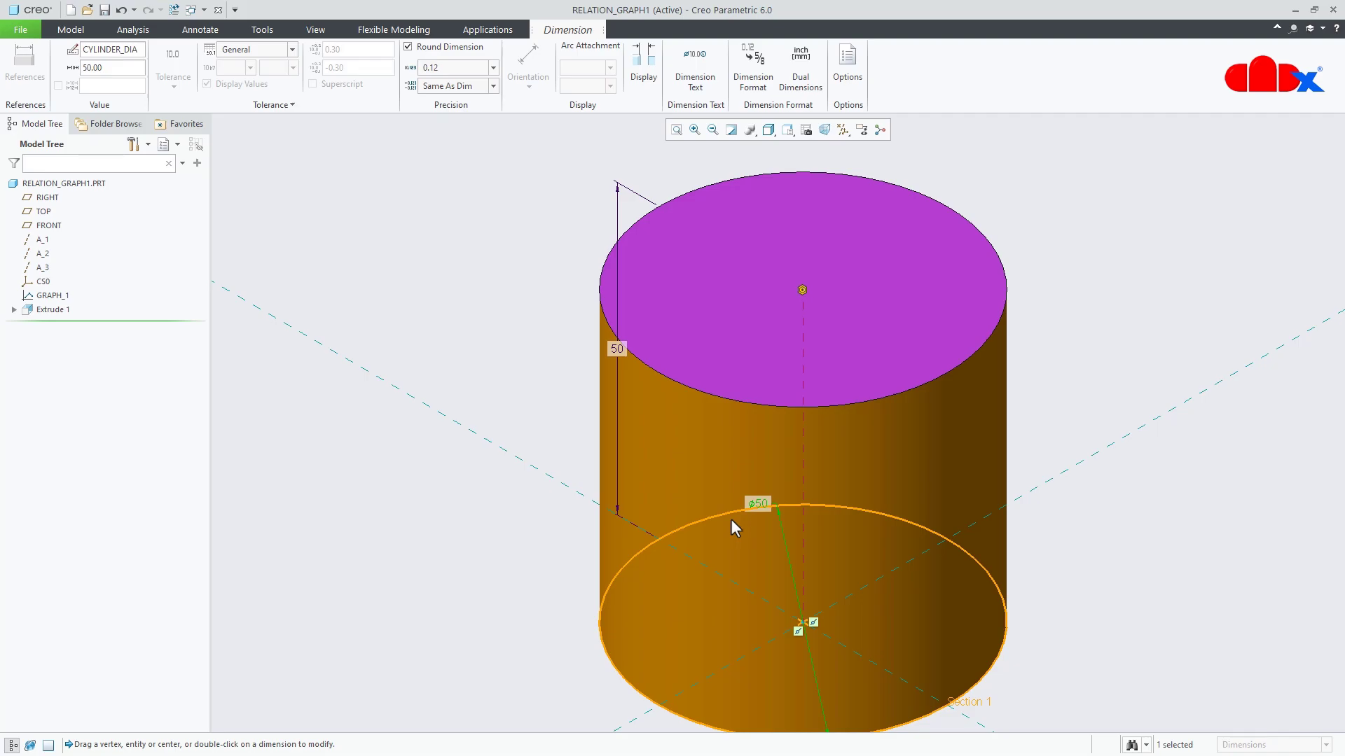
{"action": "double_click", "coordinate": [758, 502]}
{"action": "type", "text": "10"}
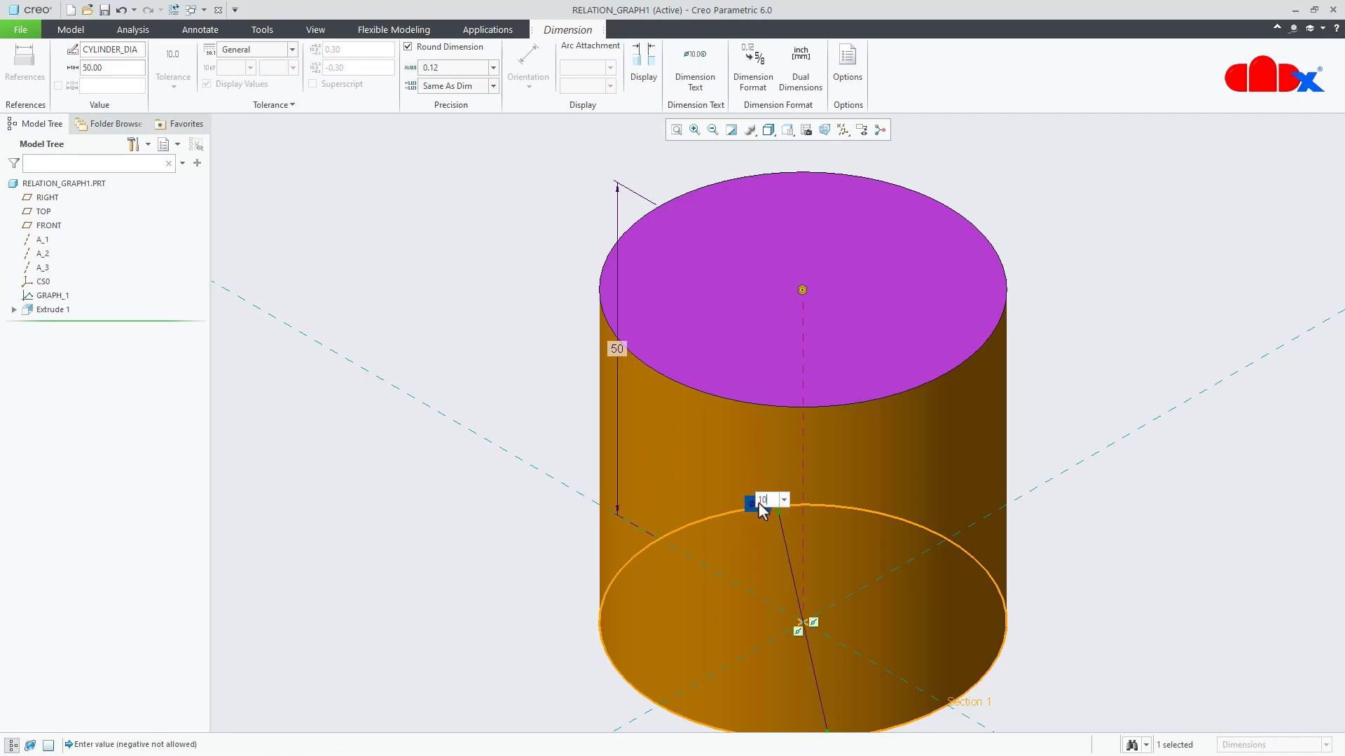
{"action": "key", "text": "Return"}
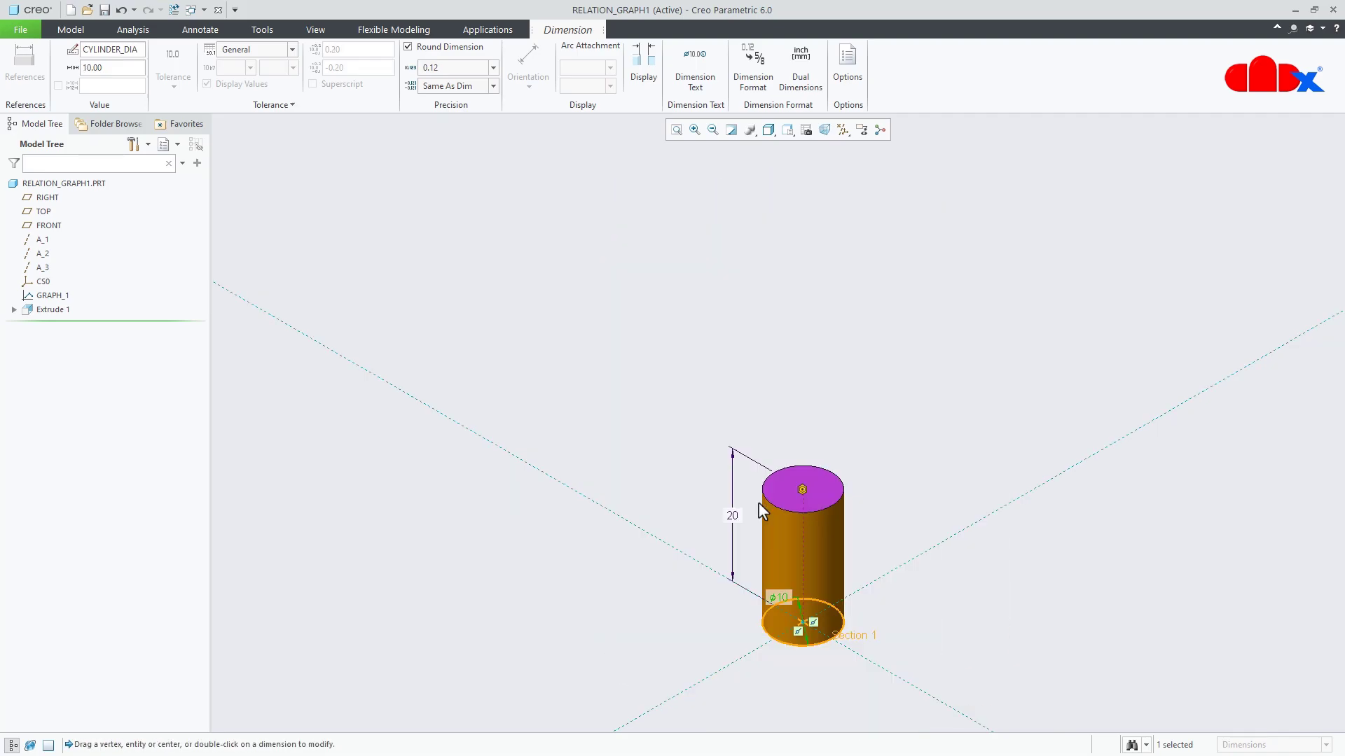
{"action": "middle_click", "coordinate": [936, 608]}
Reset the view and regenerate RELATION_GRAPH1 with Ctrl+G
{"action": "key", "text": "ctrl+d"}
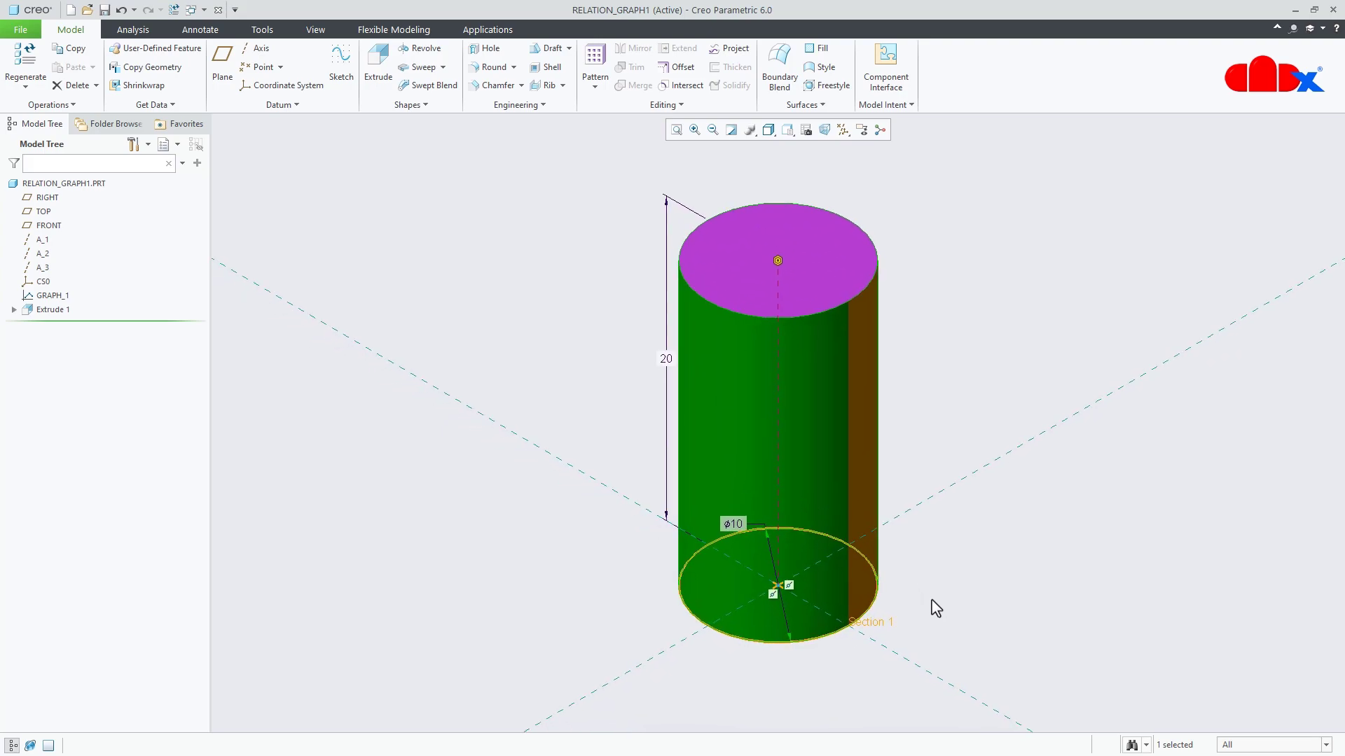
{"action": "key", "text": "ctrl+g"}
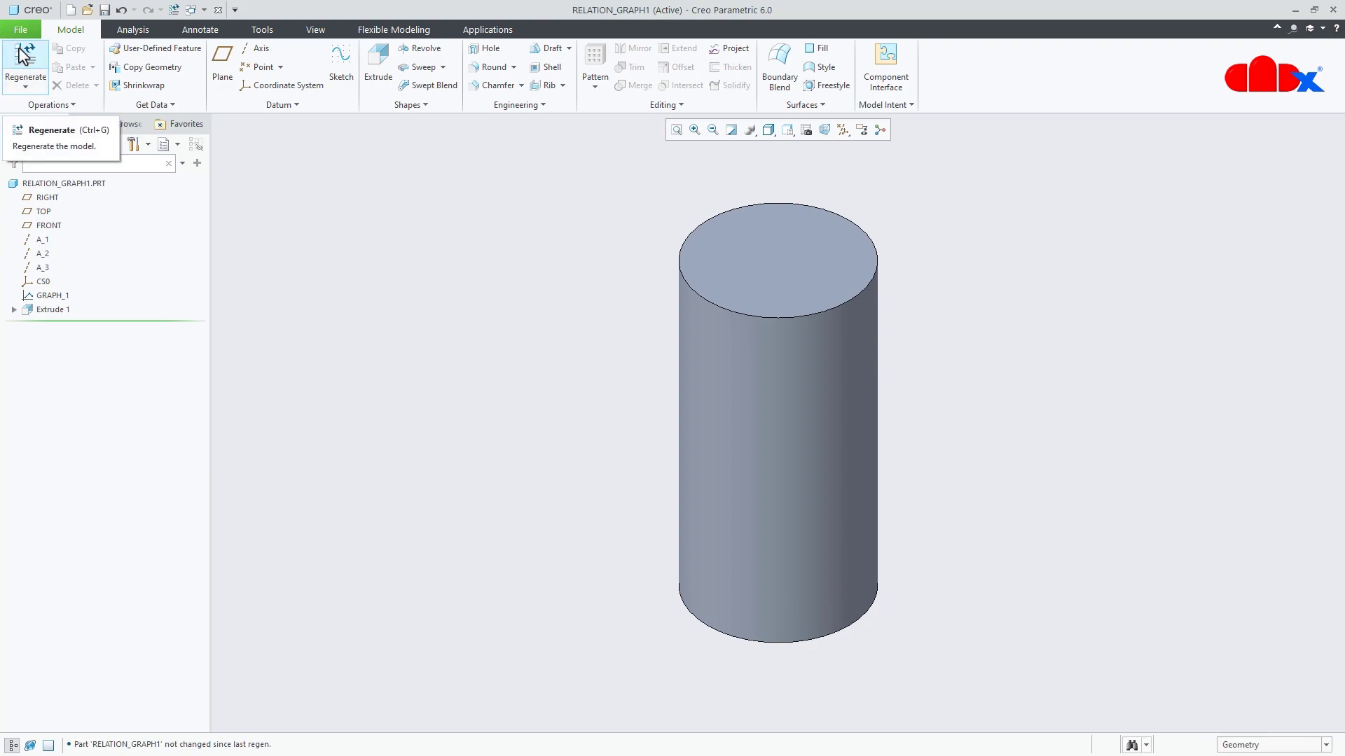
Create a new solid part PRT0007 with the default name and maximize its window
{"action": "left_click", "coordinate": [70, 11]}
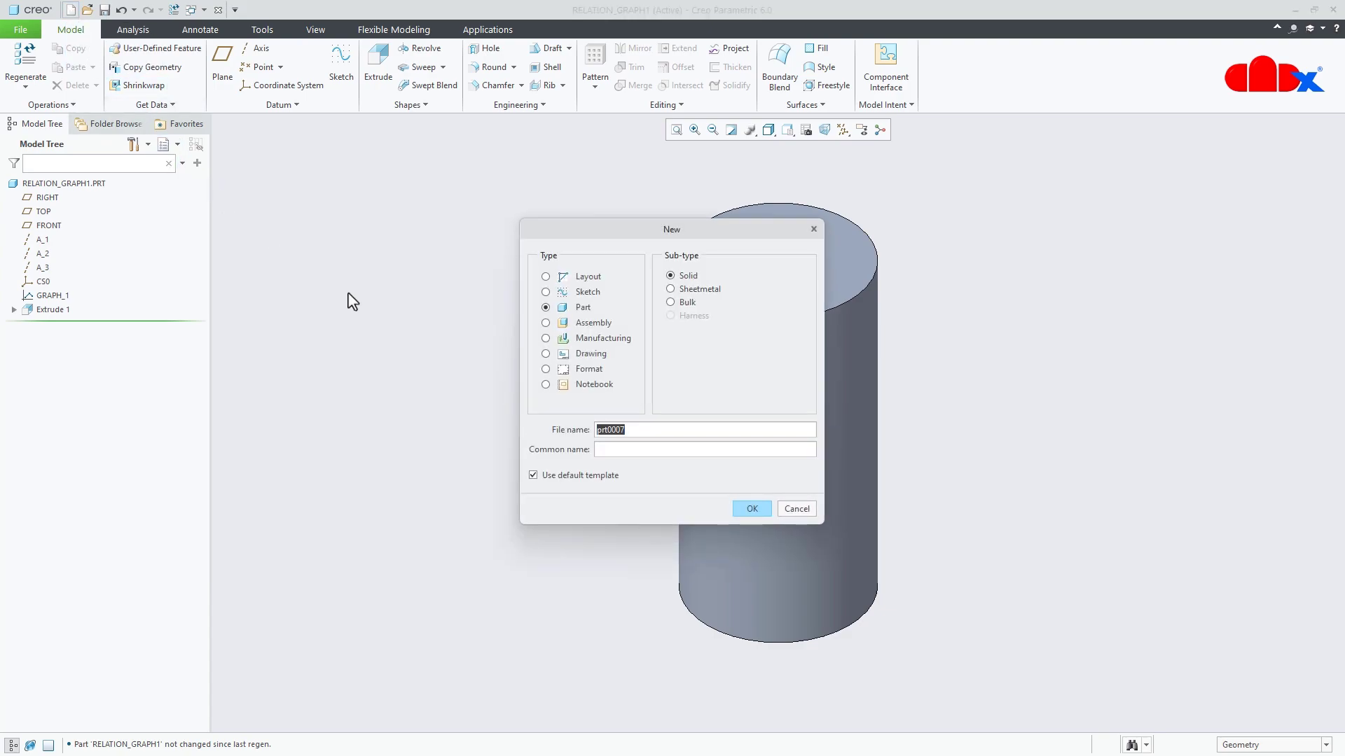
{"action": "left_click", "coordinate": [755, 507]}
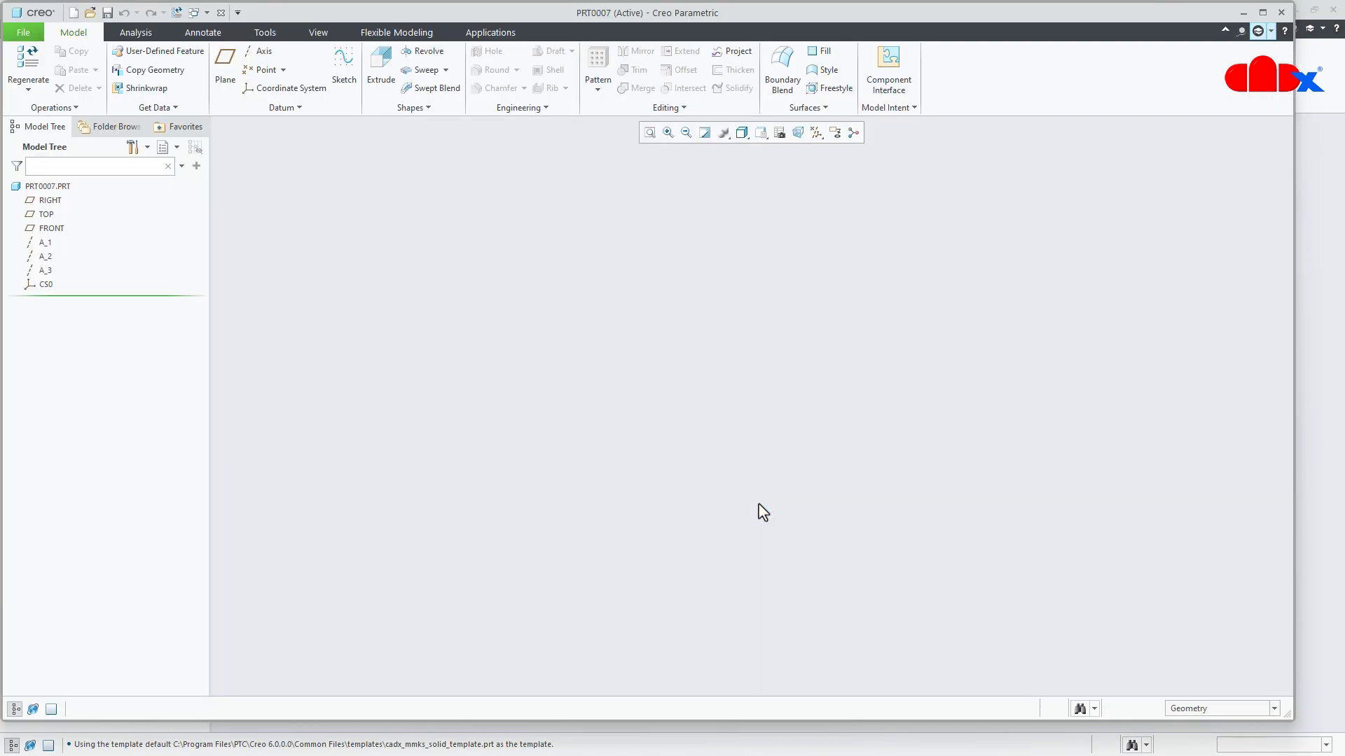
{"action": "left_click", "coordinate": [1263, 11]}
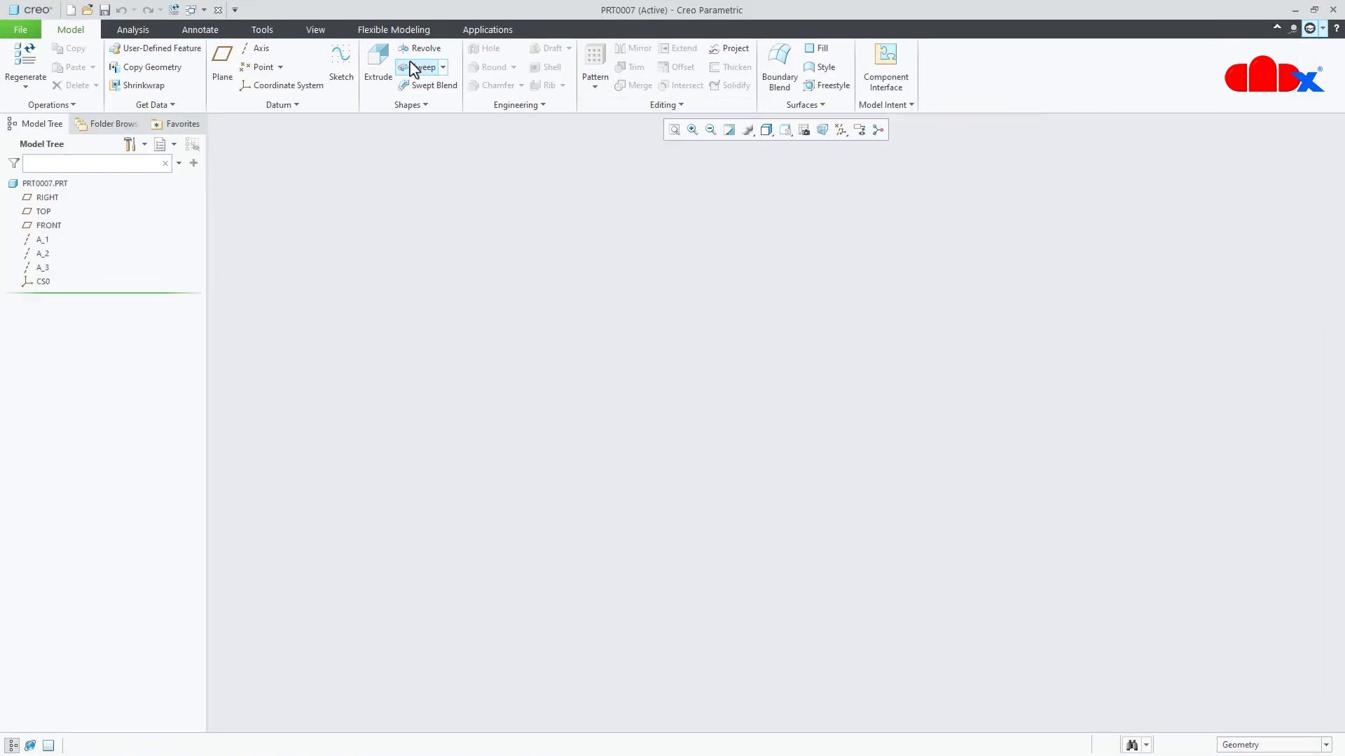
Start an extrusion sketched on the TOP plane and draw a circle centred on the origin
{"action": "left_click", "coordinate": [382, 63]}
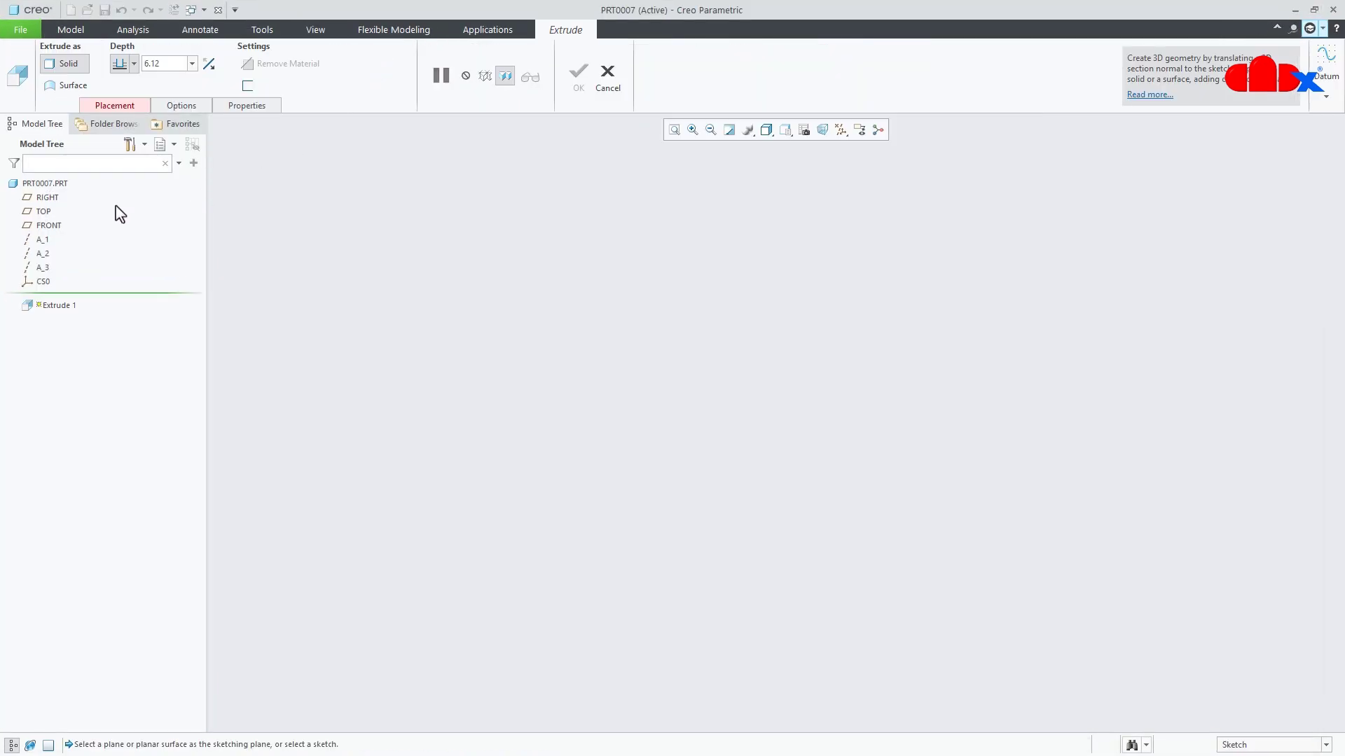
{"action": "left_click", "coordinate": [43, 212]}
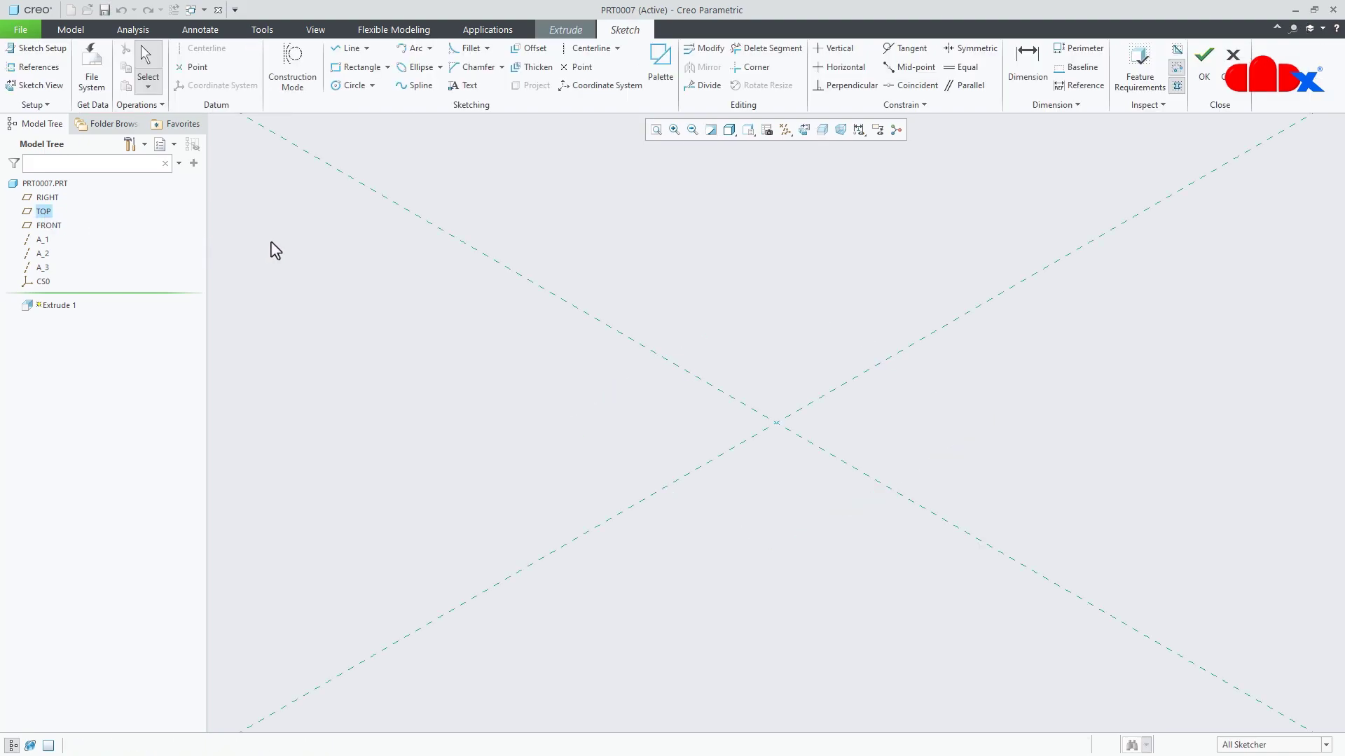
{"action": "left_click", "coordinate": [352, 85]}
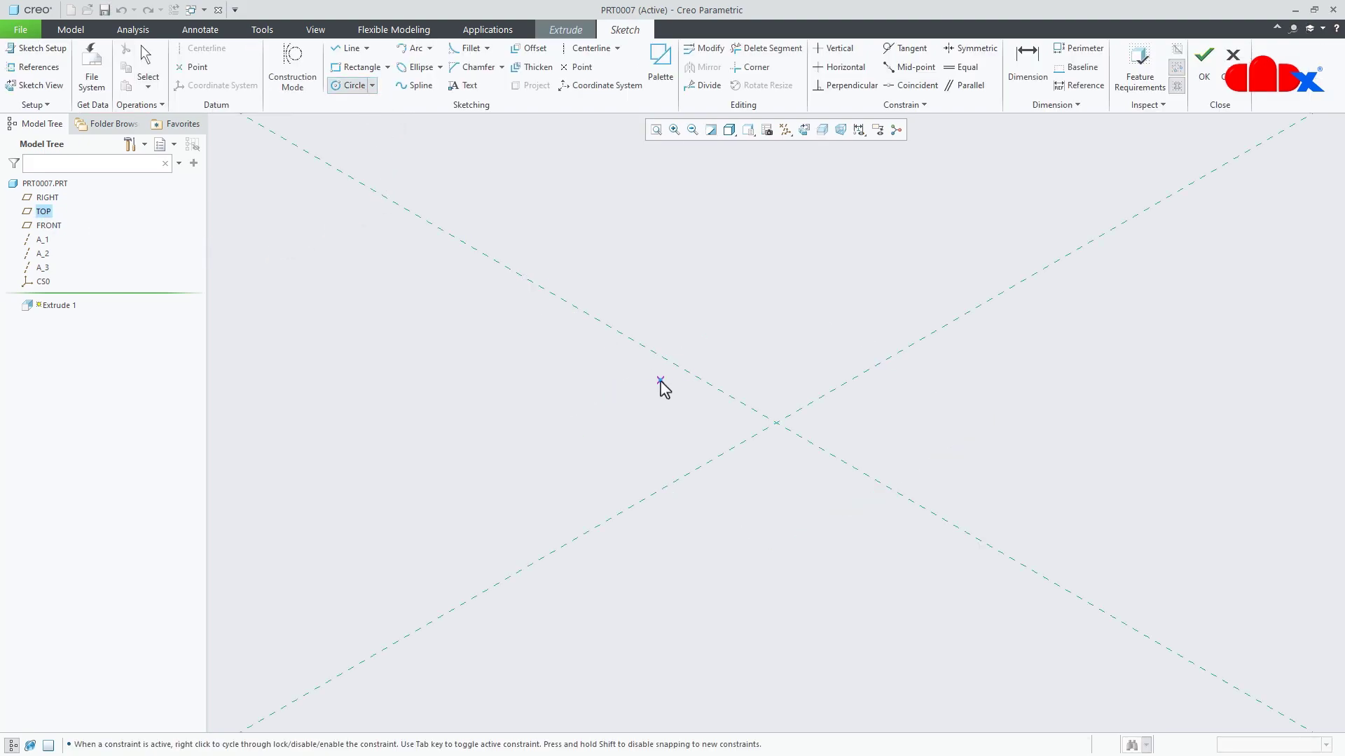
{"action": "left_click", "coordinate": [765, 418]}
{"action": "left_click", "coordinate": [795, 468]}
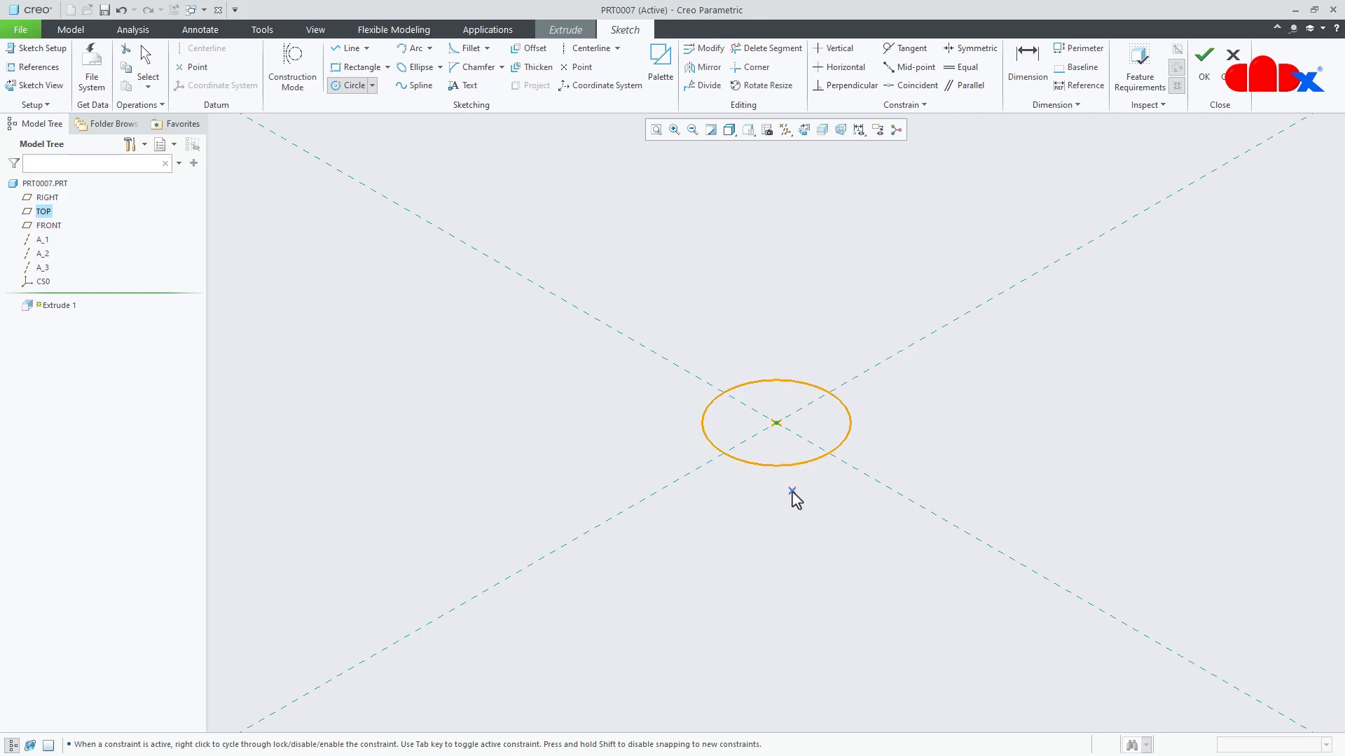
{"action": "middle_click", "coordinate": [796, 501]}
Dimension the circle to ⌀10 and extrude it into a solid cylinder 10 deep
{"action": "double_click", "coordinate": [744, 365]}
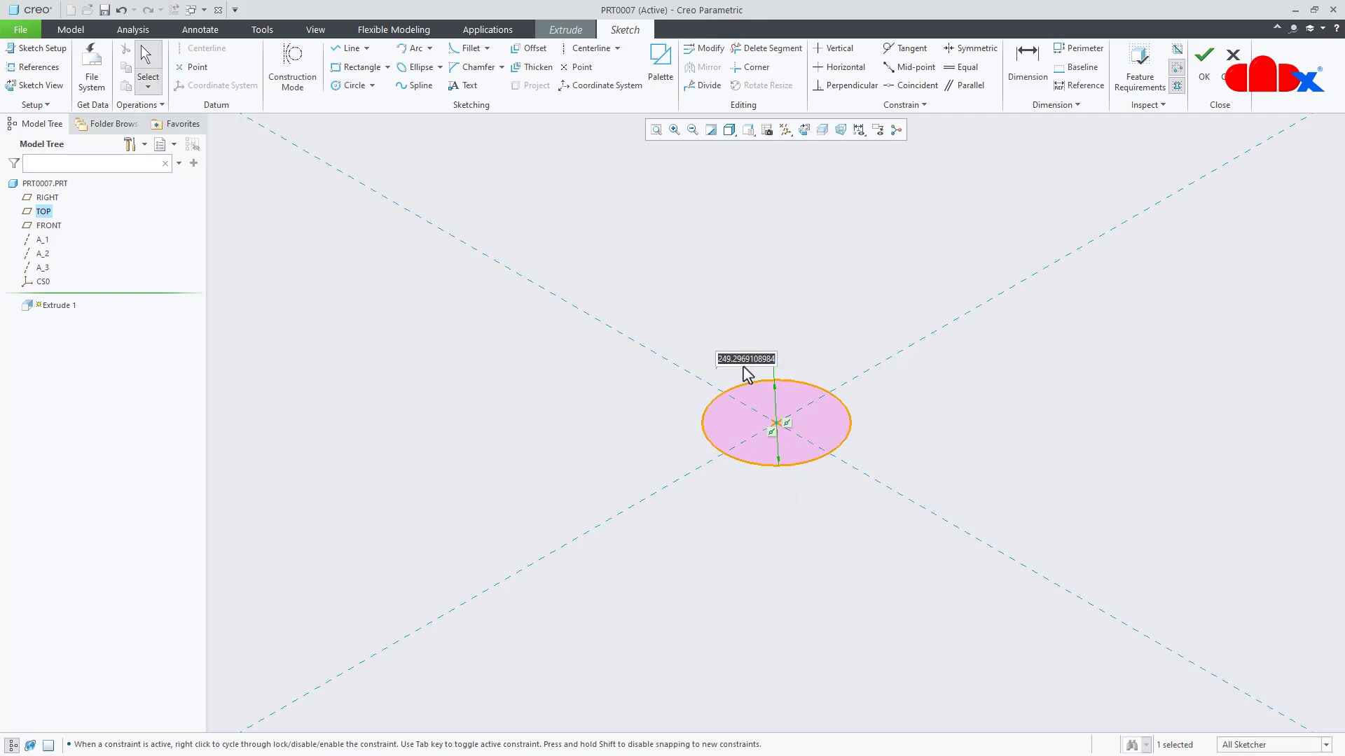
{"action": "type", "text": "10"}
{"action": "key", "text": "Return"}
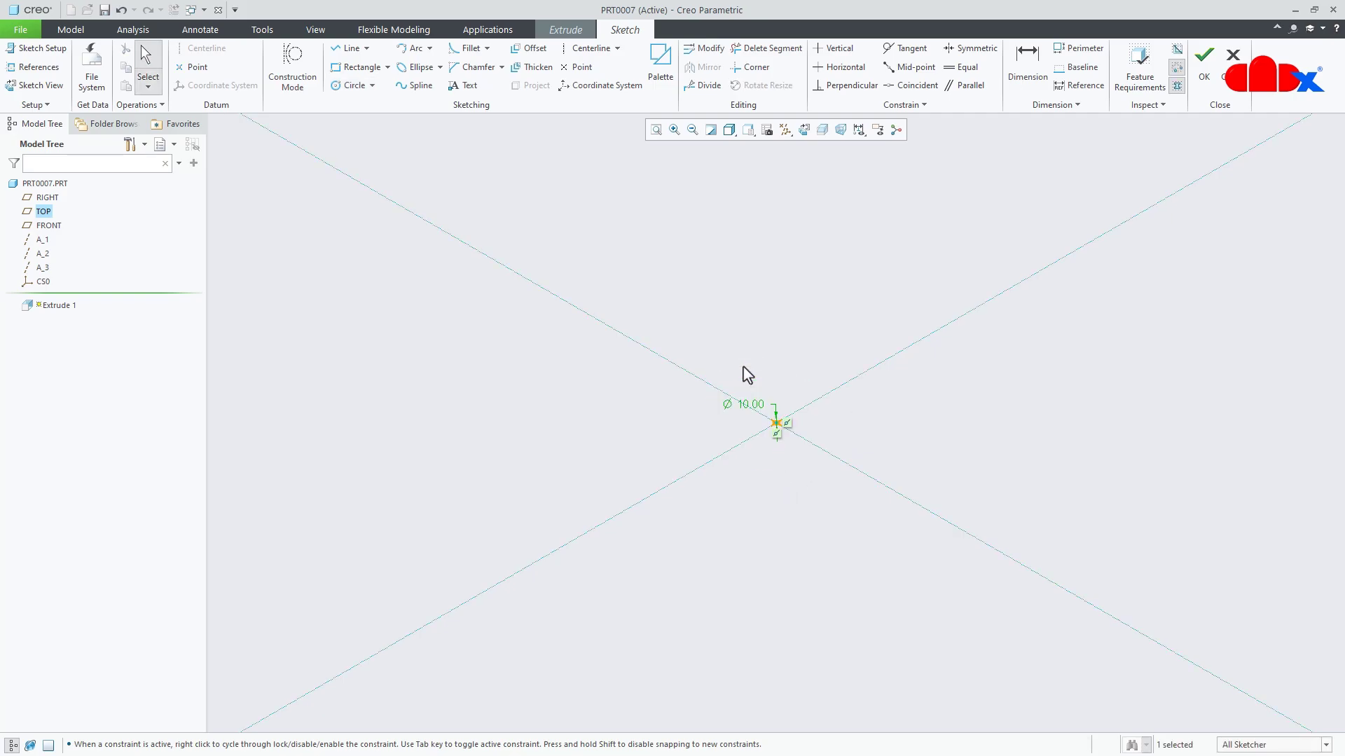
{"action": "scroll", "coordinate": [750, 414], "scroll_direction": "down", "scroll_amount": 5}
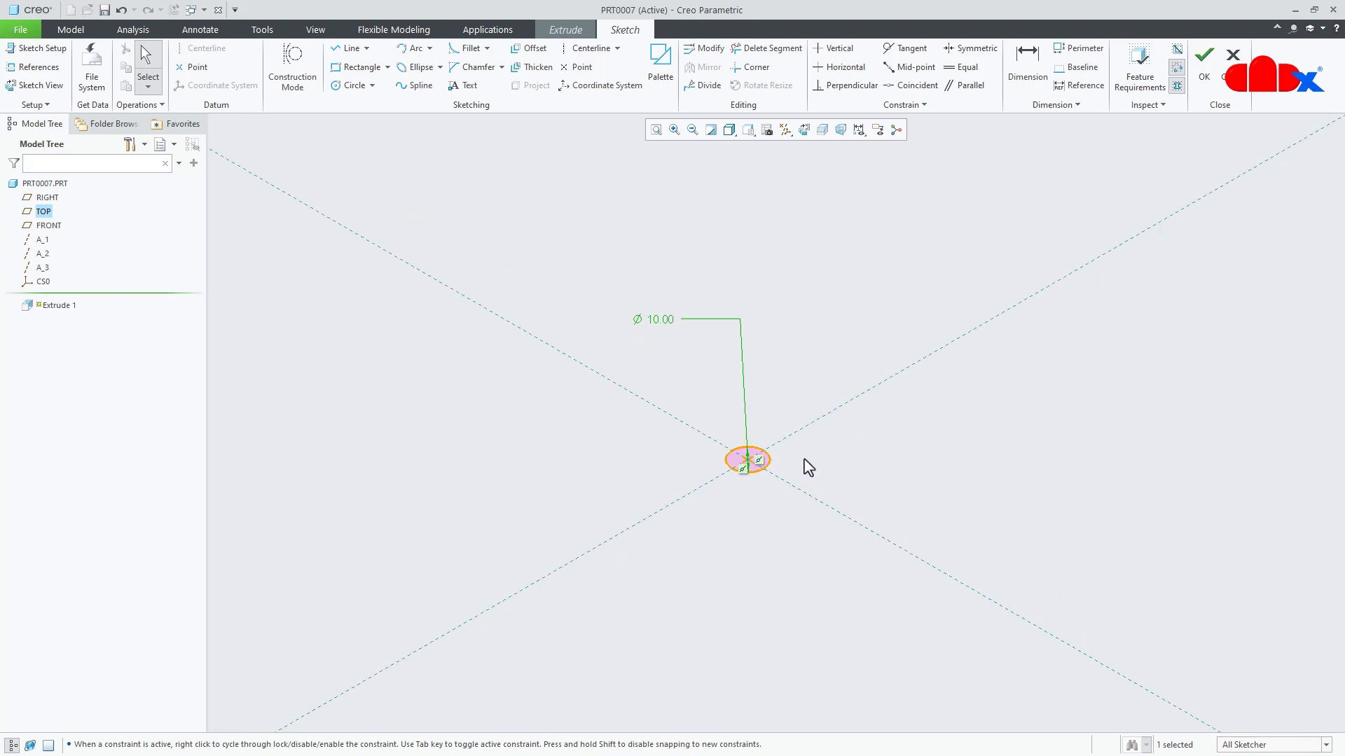
{"action": "left_click_drag", "start_coordinate": [605, 224], "coordinate": [768, 482]}
{"action": "left_click", "coordinate": [655, 130]}
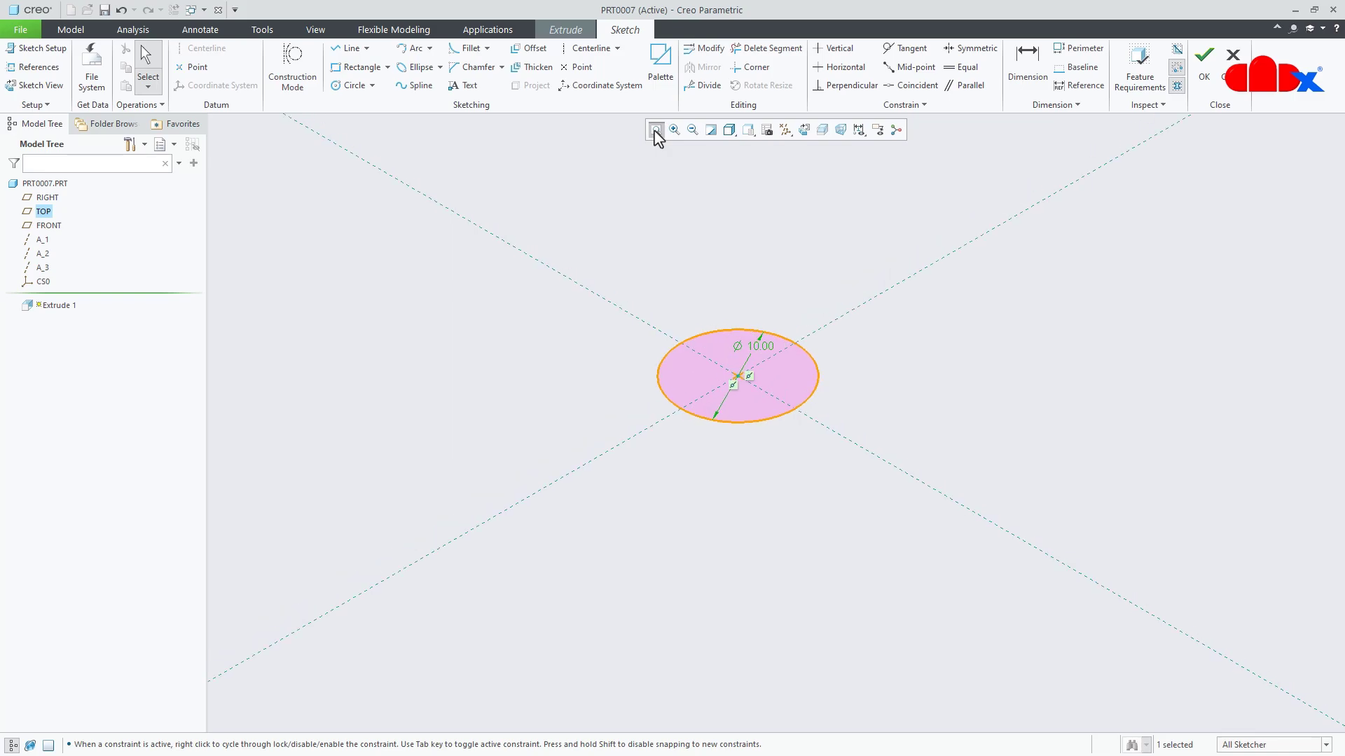
{"action": "left_click", "coordinate": [1204, 66]}
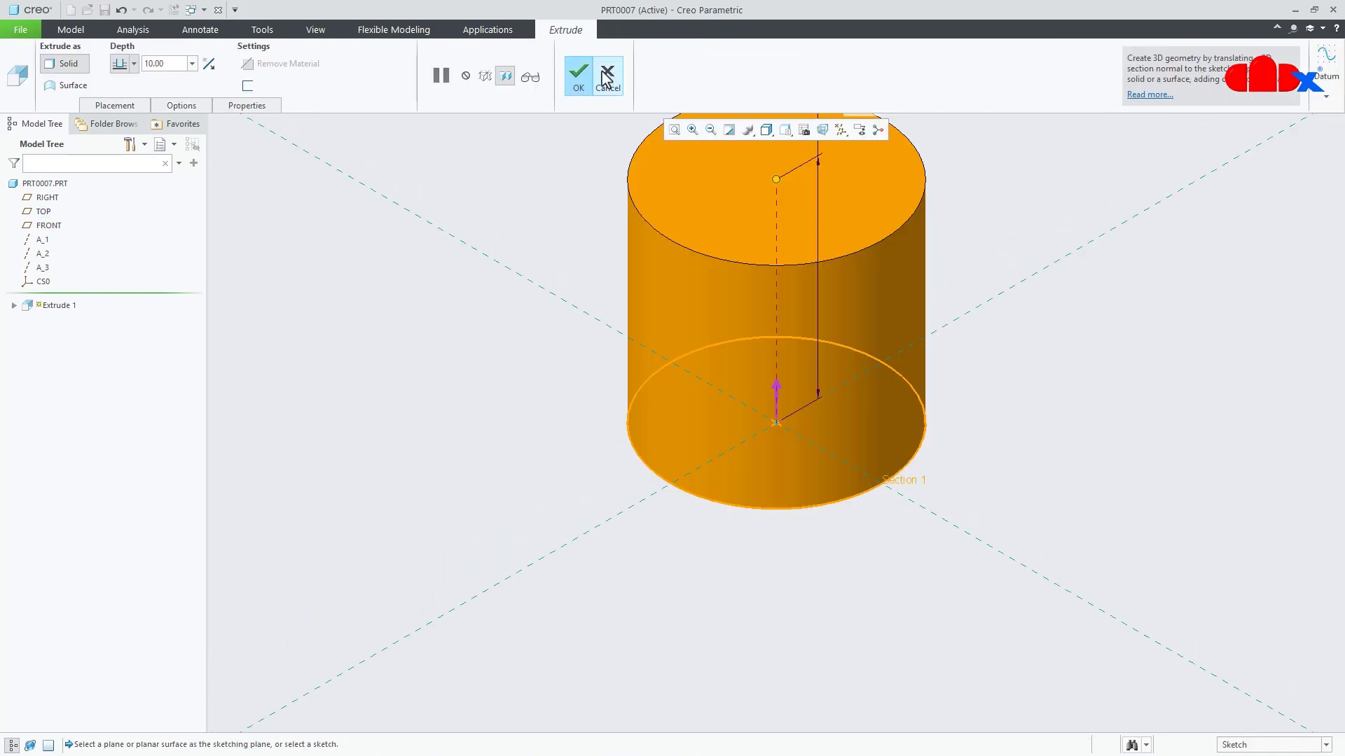
{"action": "left_click", "coordinate": [579, 76]}
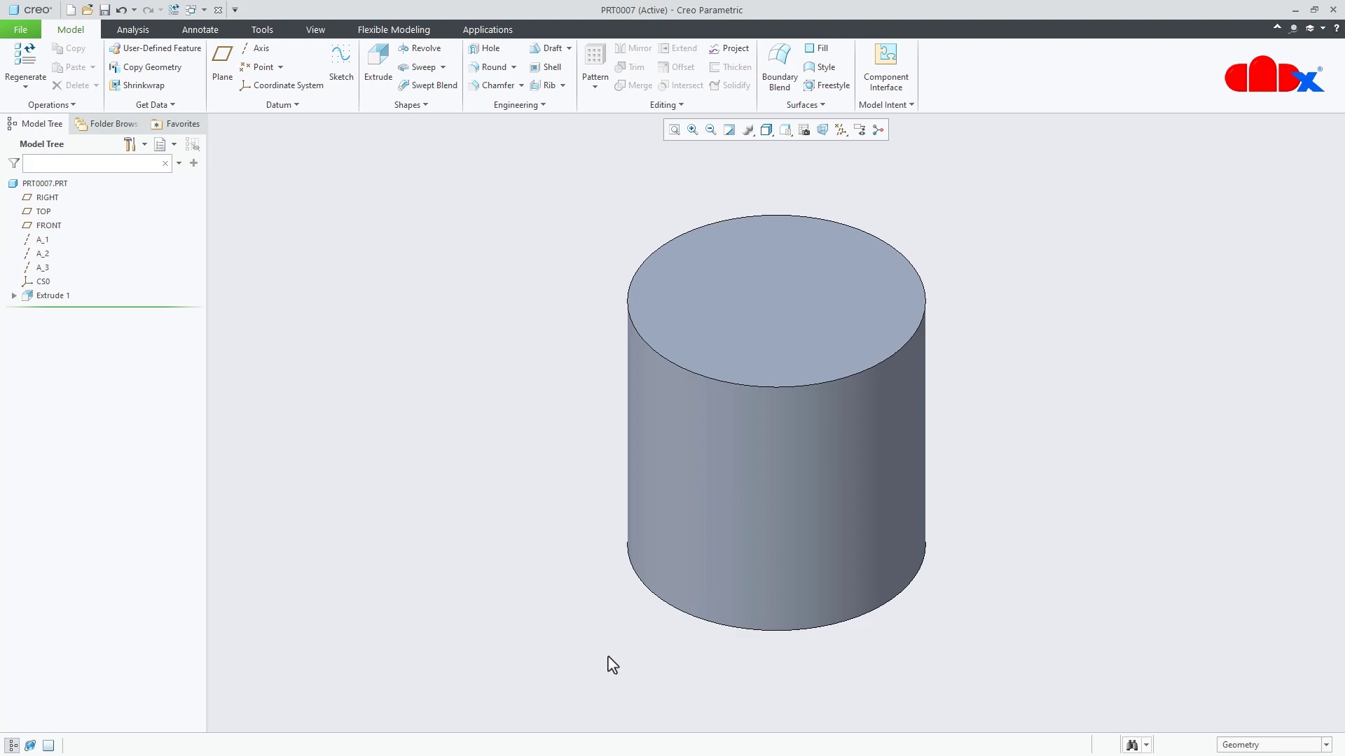
Create a datum graph, rename it from GRAPH_1 to GRAPH1, and open its sketcher
{"action": "left_click", "coordinate": [306, 108]}
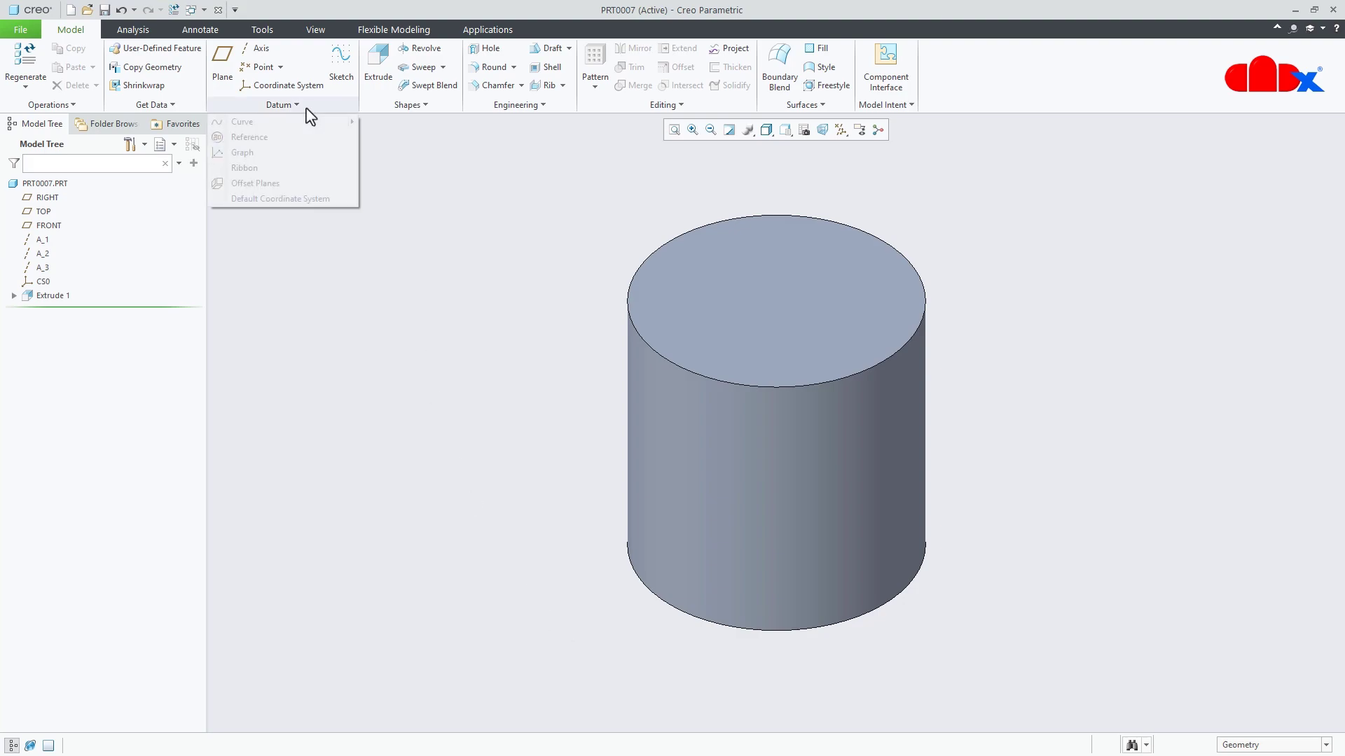
{"action": "left_click", "coordinate": [275, 155]}
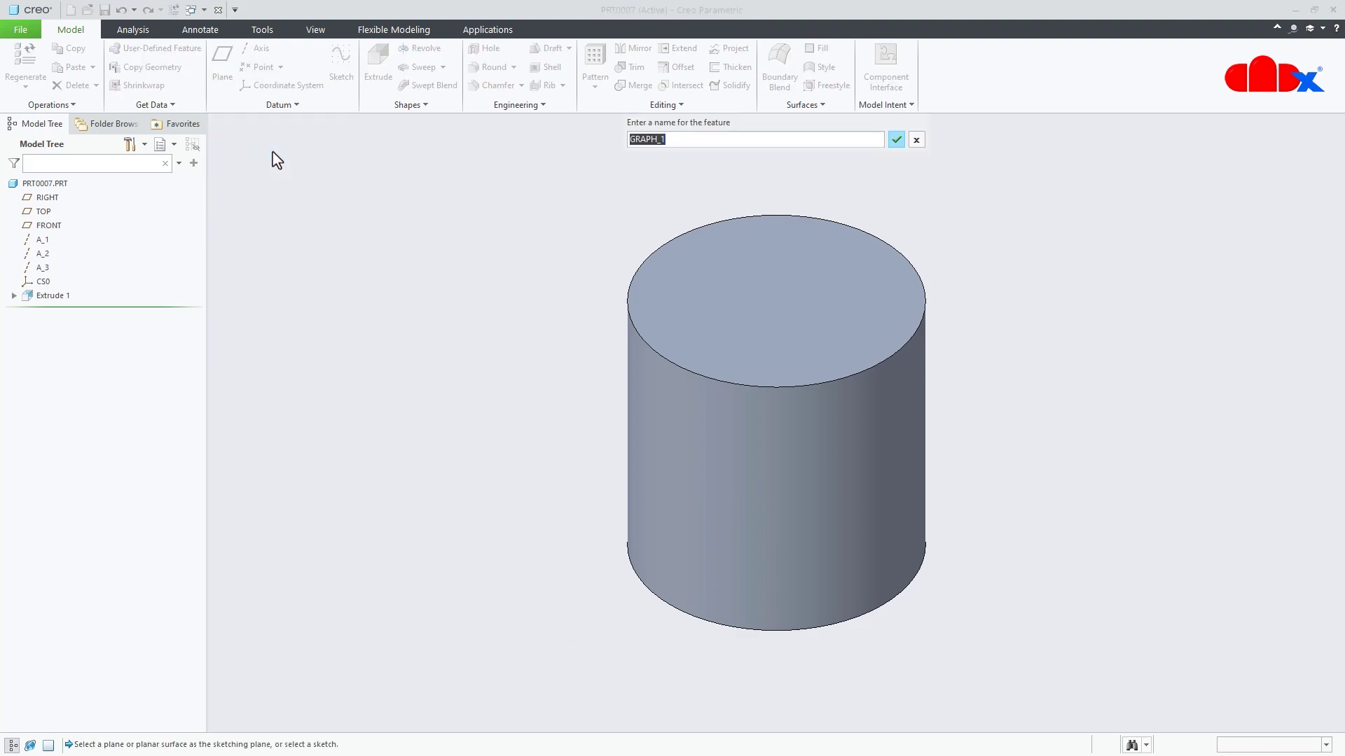
{"action": "left_click", "coordinate": [674, 142]}
{"action": "key", "text": "BackSpace"}
{"action": "key", "text": "BackSpace"}
{"action": "key", "text": "Return"}
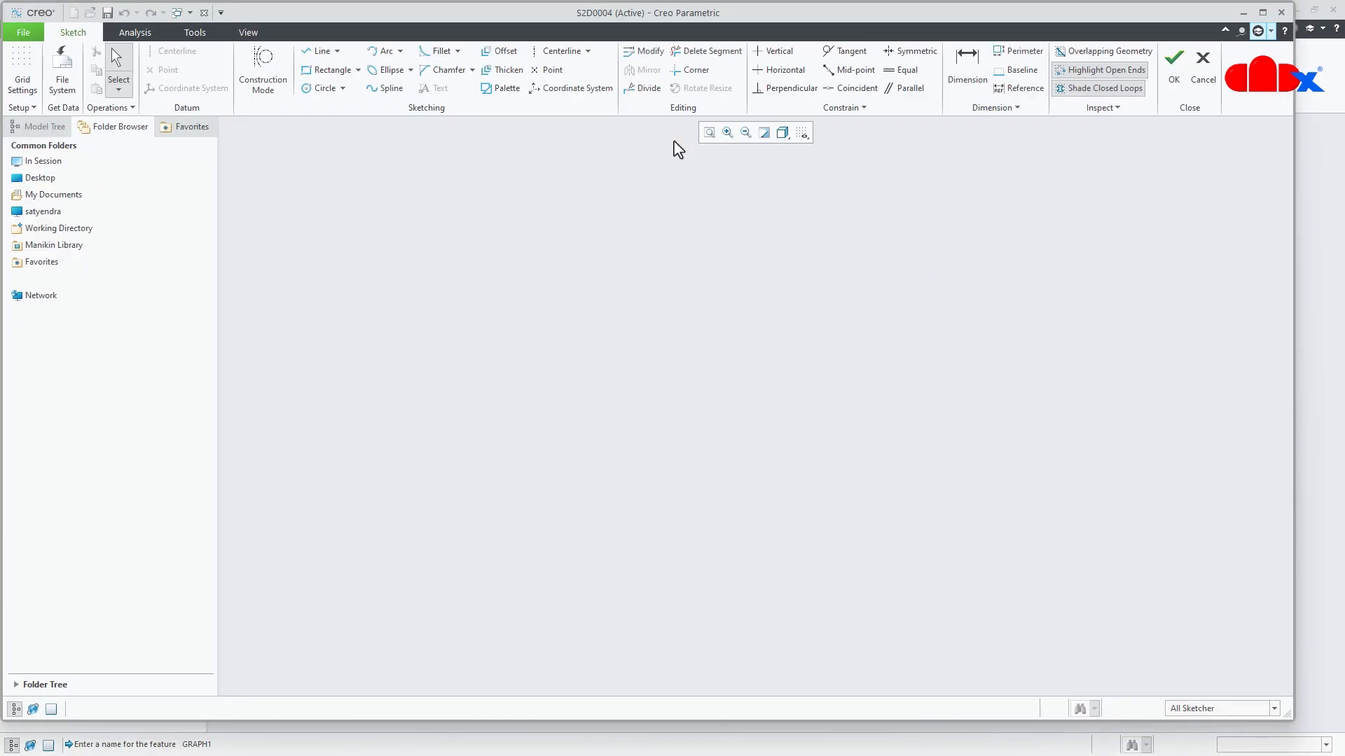
Maximize the sketch window and place a coordinate system at the sketch origin
{"action": "left_click", "coordinate": [1264, 12]}
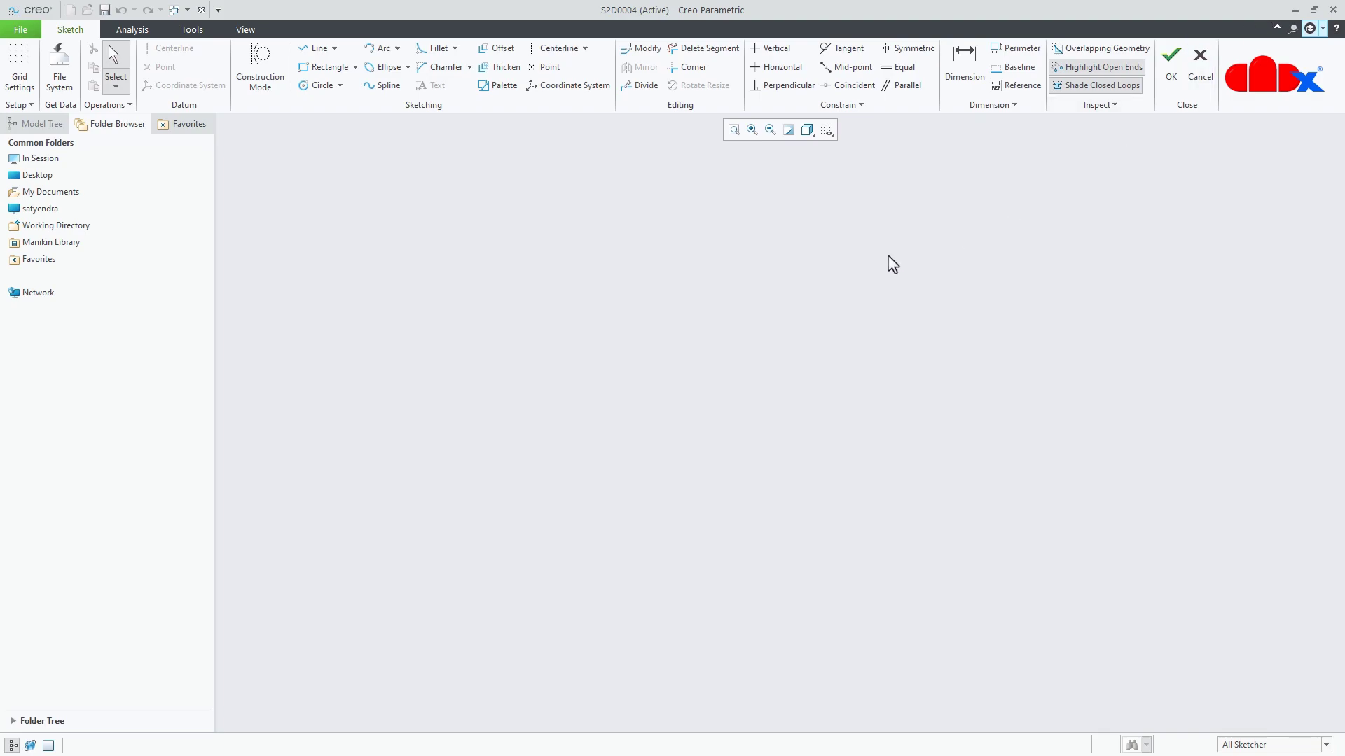
{"action": "left_click", "coordinate": [560, 93]}
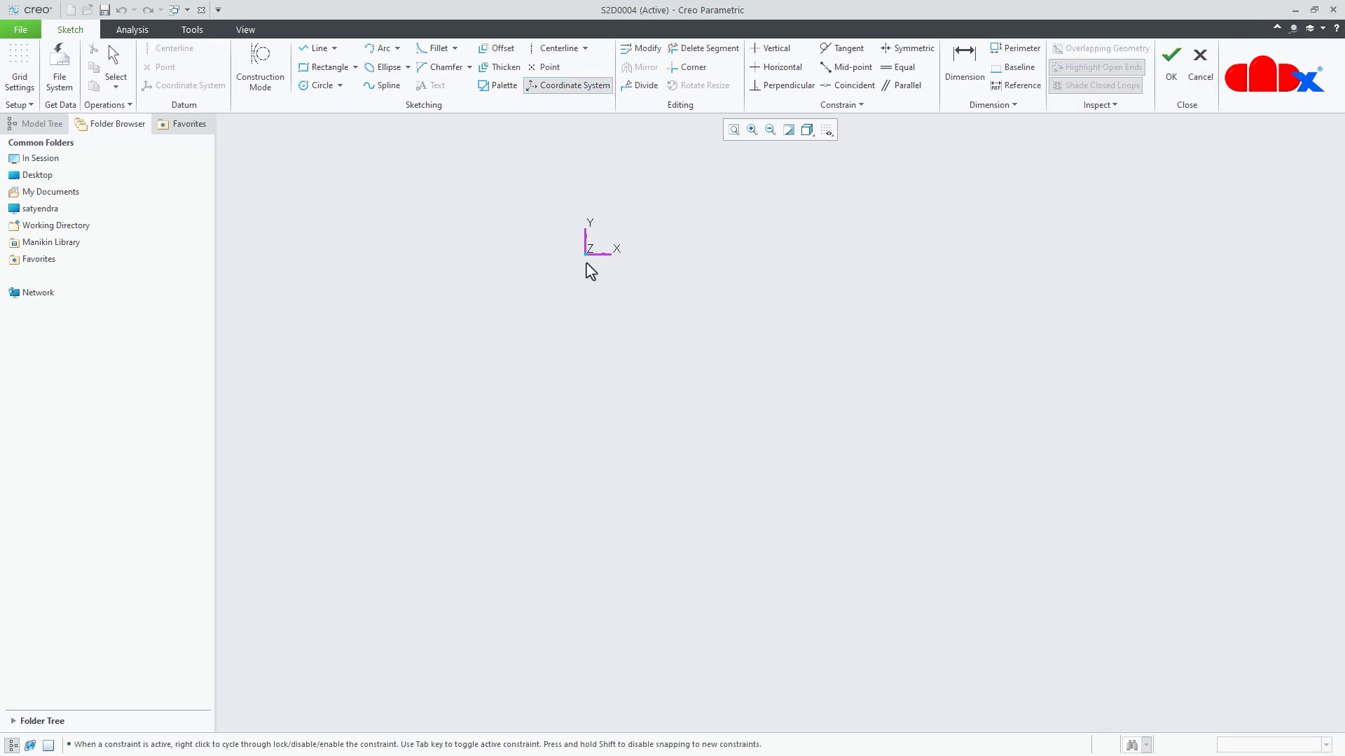
{"action": "left_click", "coordinate": [561, 502]}
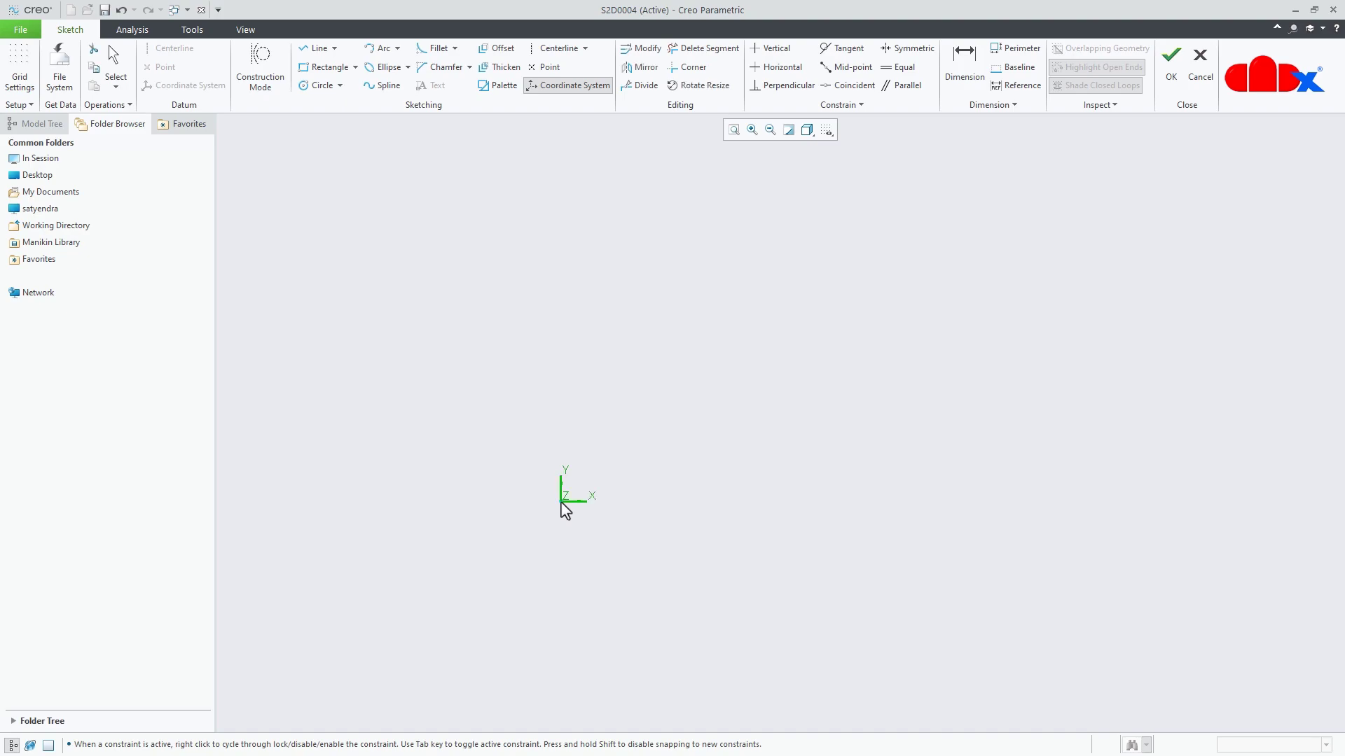
{"action": "middle_click", "coordinate": [669, 508]}
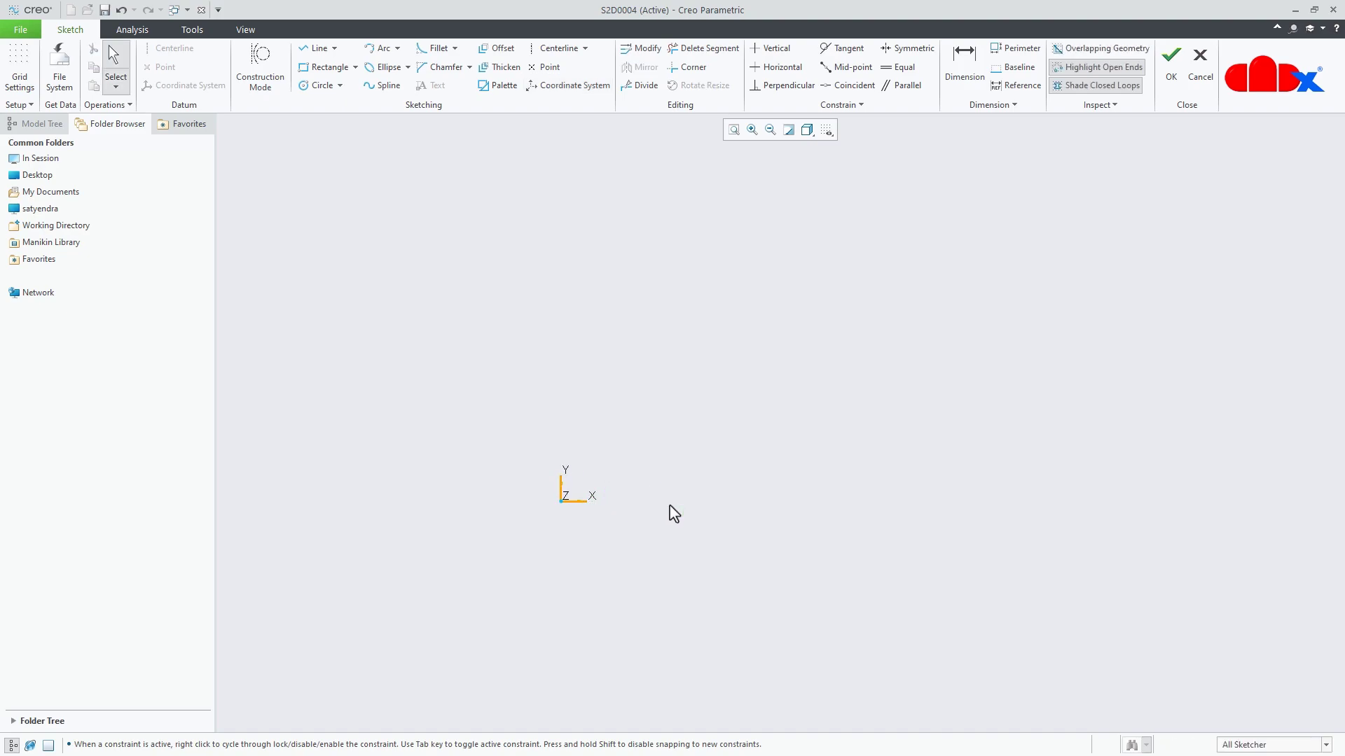
Draw vertical and horizontal centerlines crossing through the origin
{"action": "left_click", "coordinate": [559, 48]}
{"action": "left_click", "coordinate": [561, 501]}
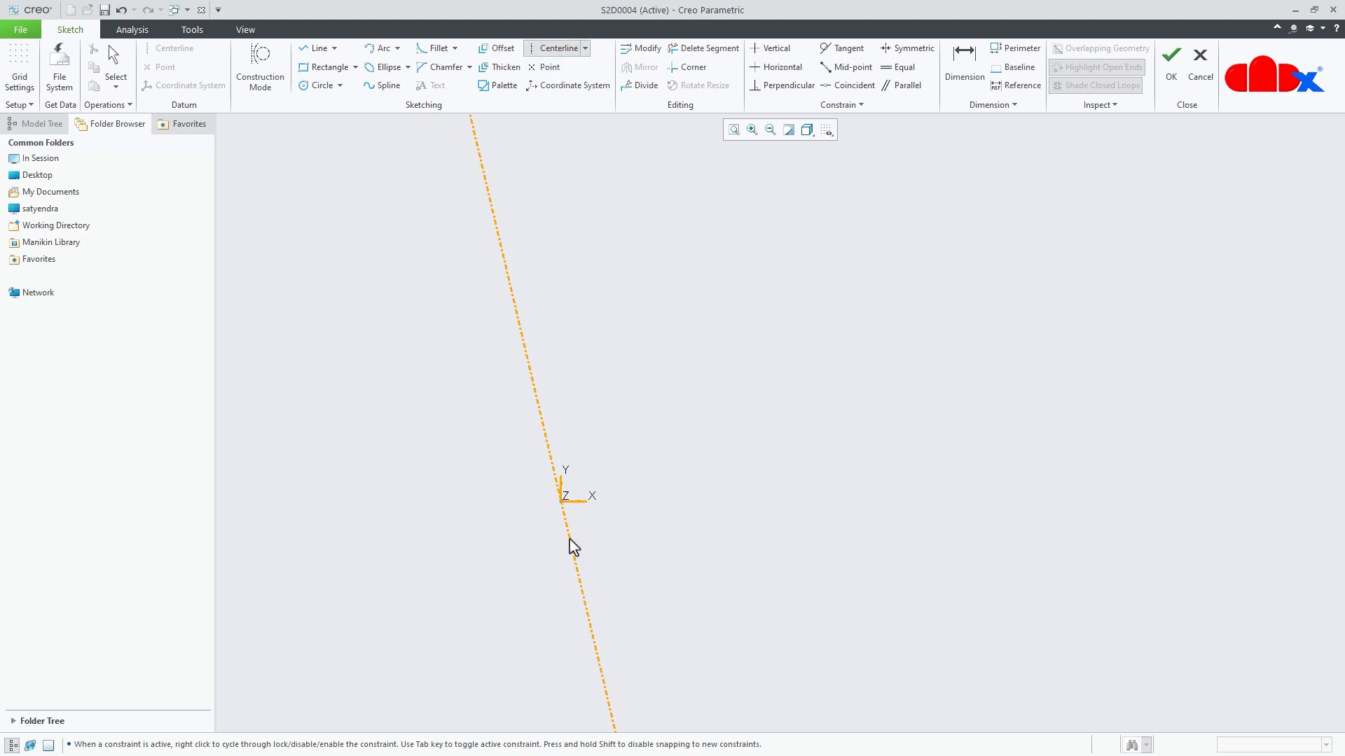
{"action": "left_click", "coordinate": [568, 572]}
{"action": "left_click", "coordinate": [561, 501]}
{"action": "left_click", "coordinate": [633, 510]}
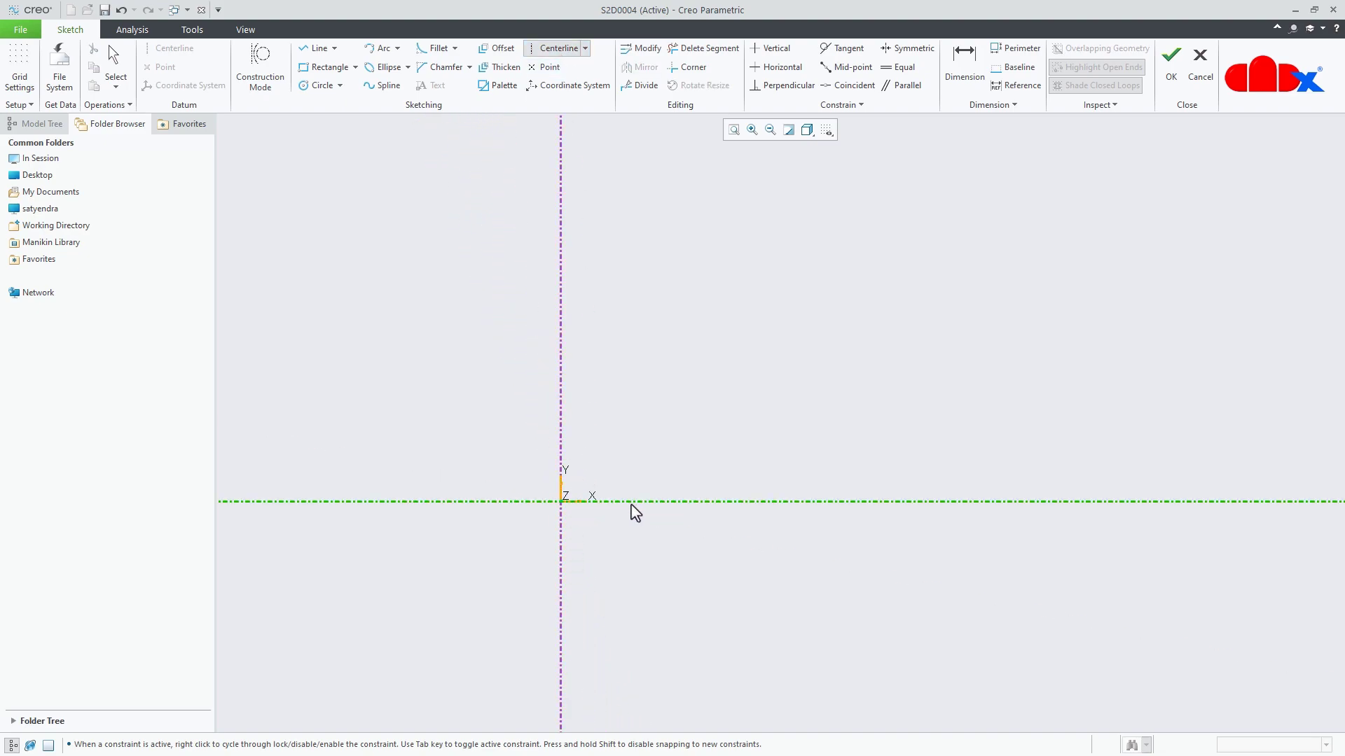
{"action": "middle_click", "coordinate": [671, 558]}
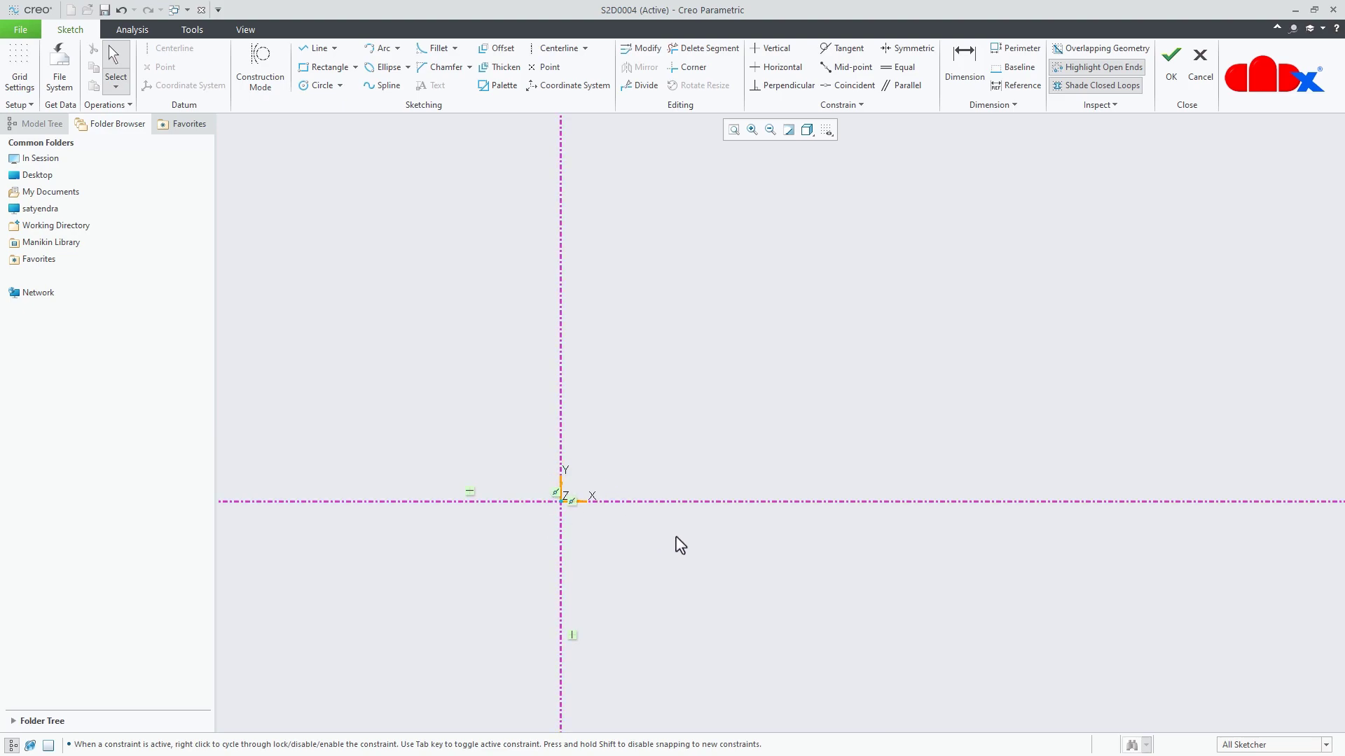
Draw a line from the origin up and to the right
{"action": "right_click", "coordinate": [680, 545]}
{"action": "left_click", "coordinate": [708, 562]}
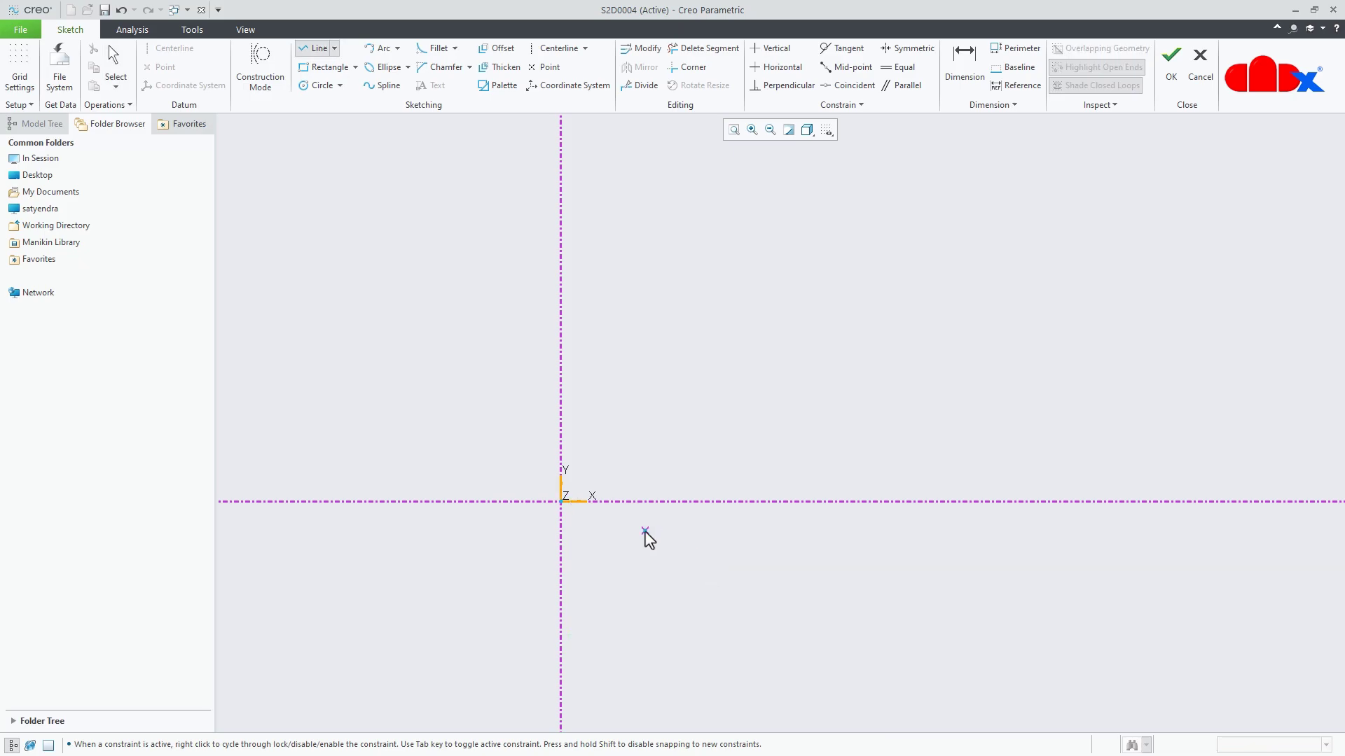
{"action": "left_click", "coordinate": [561, 501]}
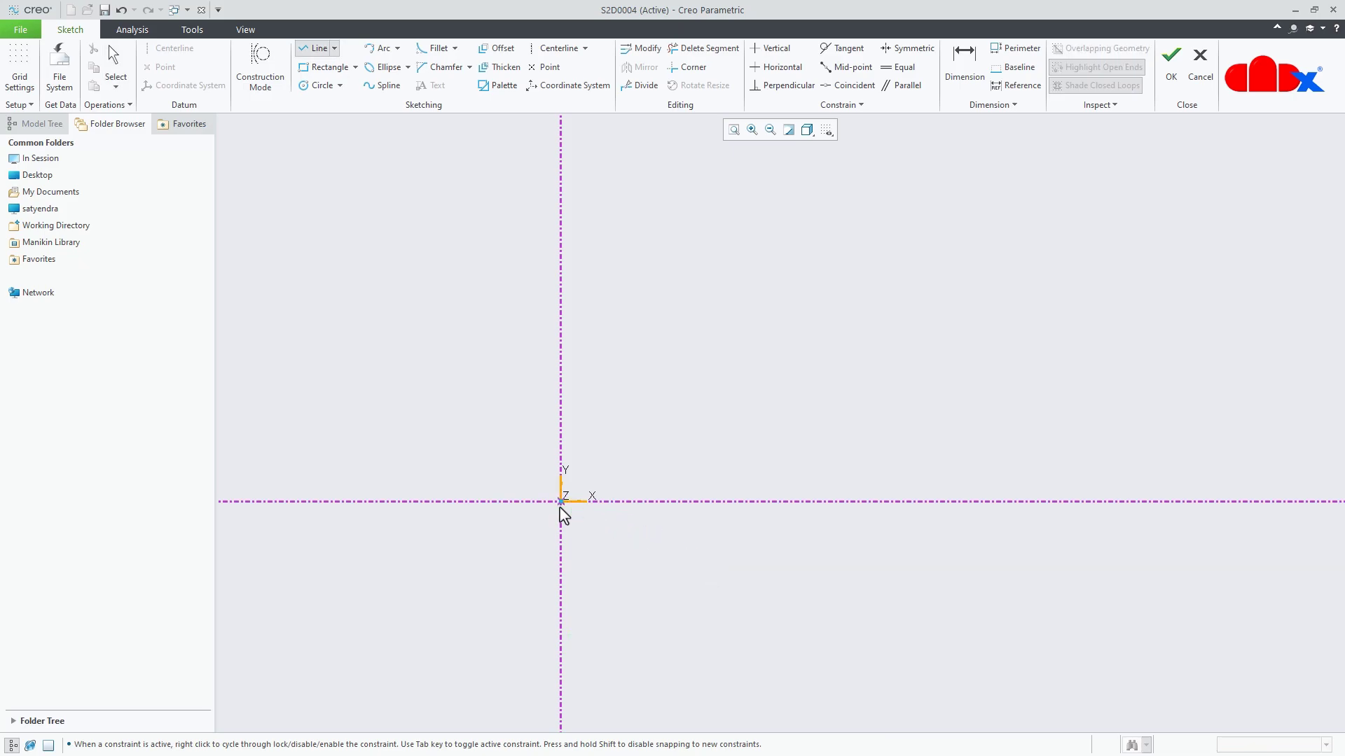
{"action": "left_click", "coordinate": [727, 385]}
{"action": "middle_click", "coordinate": [819, 420]}
{"action": "middle_click", "coordinate": [823, 423]}
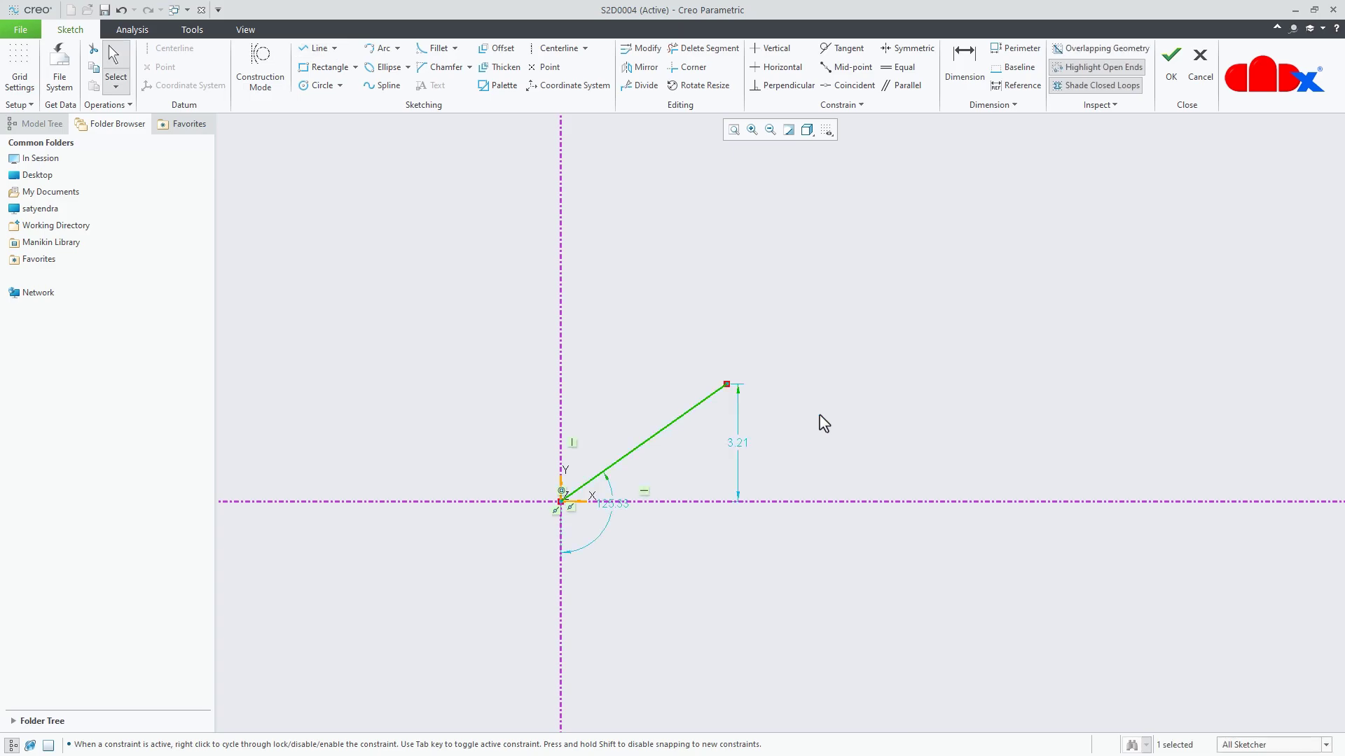
Dimension the line's endpoint horizontally and vertically from the centerlines
{"action": "left_click", "coordinate": [962, 61]}
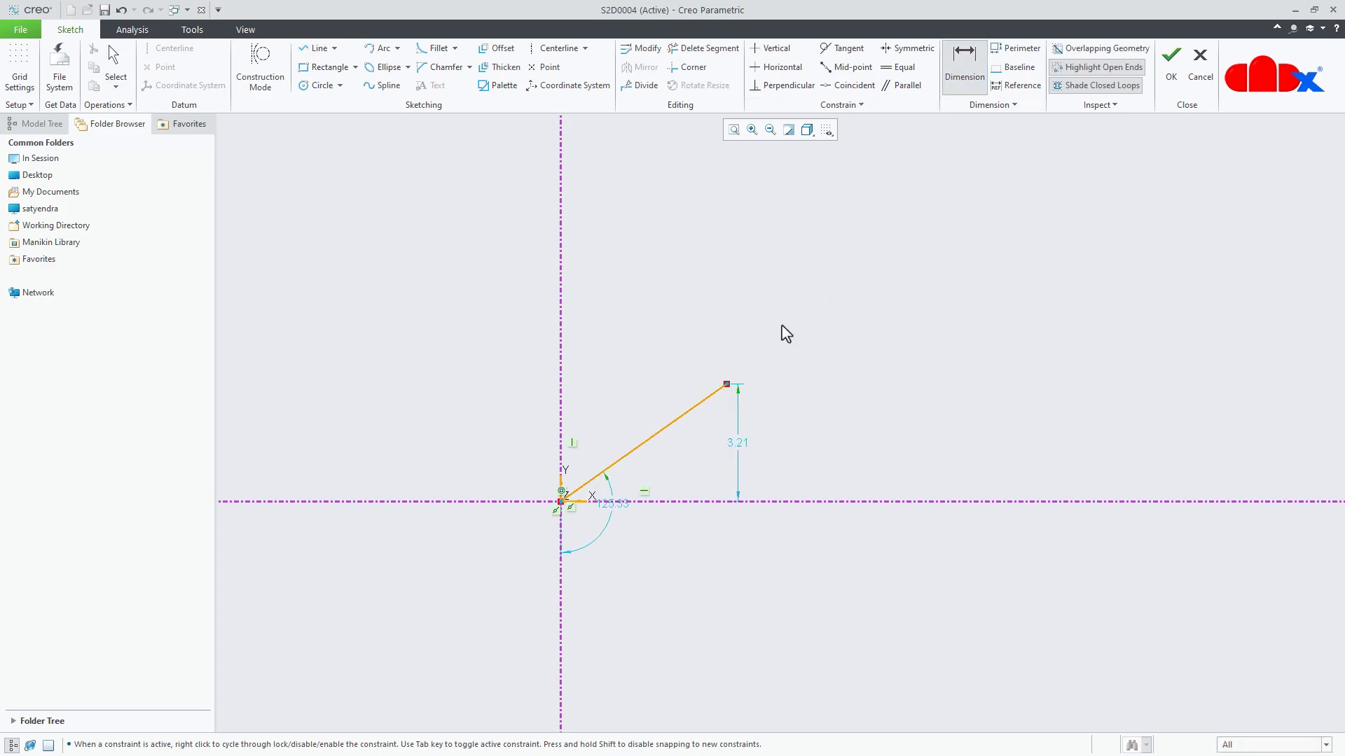
{"action": "left_click", "coordinate": [728, 388]}
{"action": "left_click", "coordinate": [562, 381]}
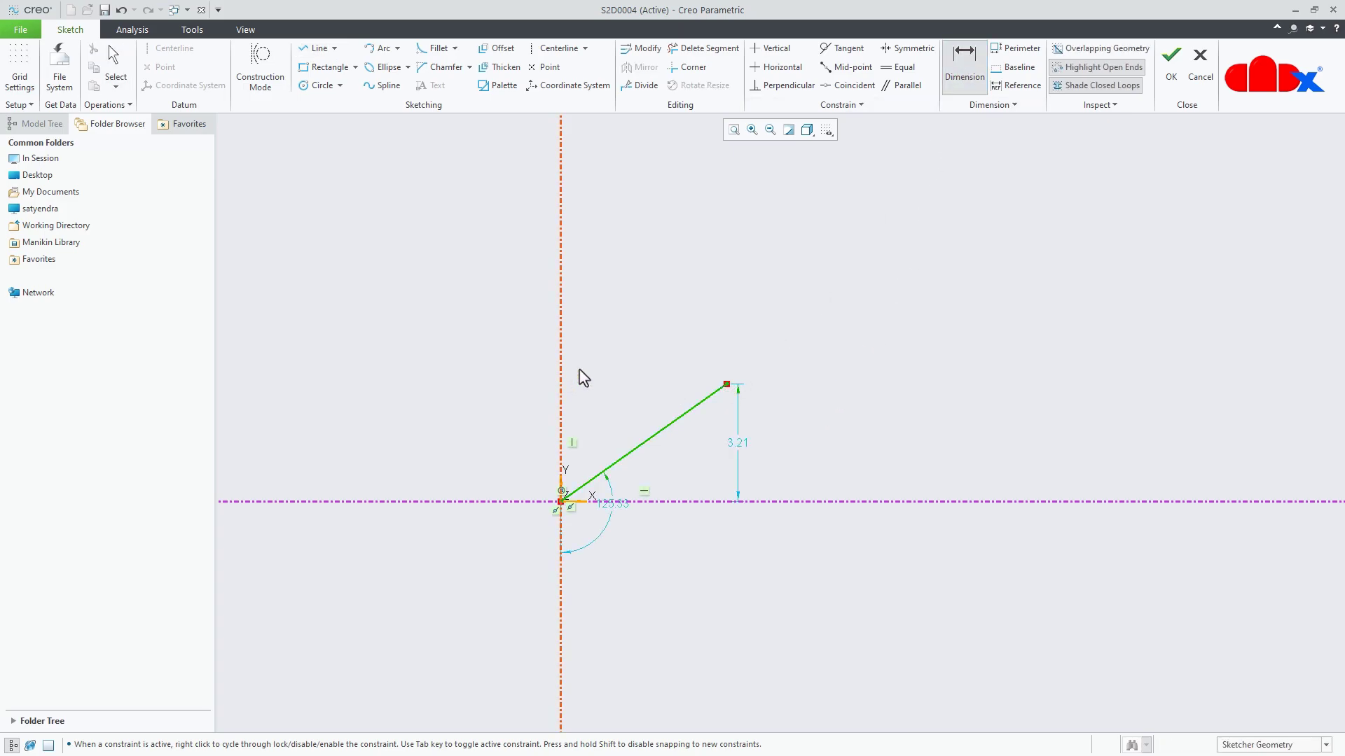
{"action": "middle_click", "coordinate": [631, 293]}
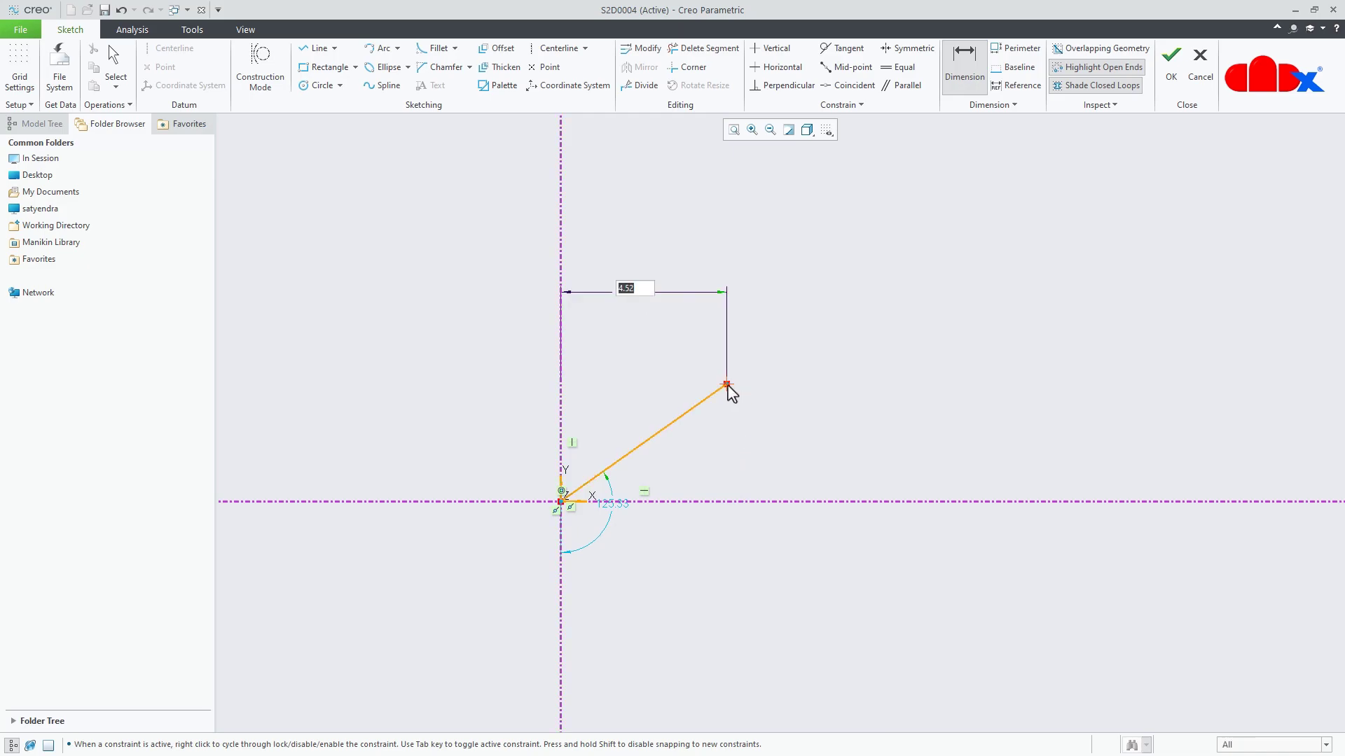
{"action": "left_click", "coordinate": [731, 506]}
{"action": "middle_click", "coordinate": [802, 459]}
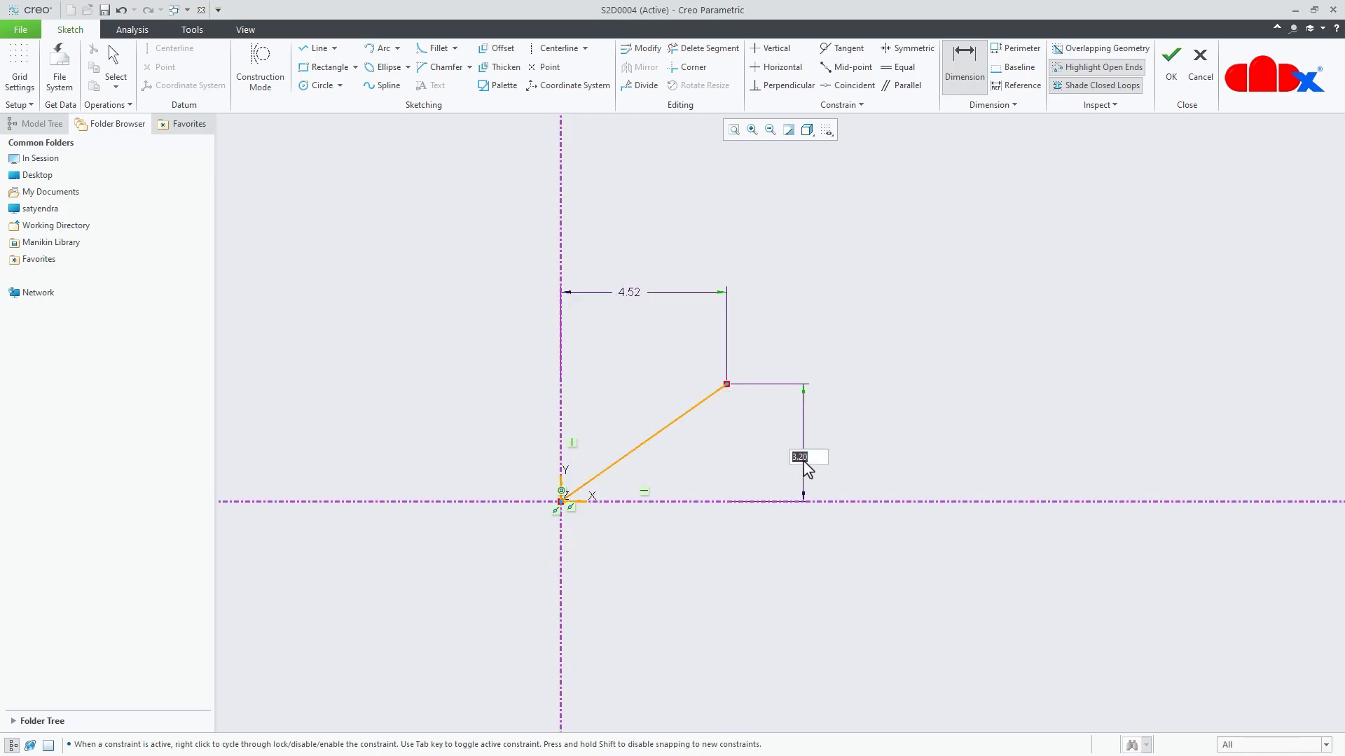
{"action": "middle_click", "coordinate": [891, 448]}
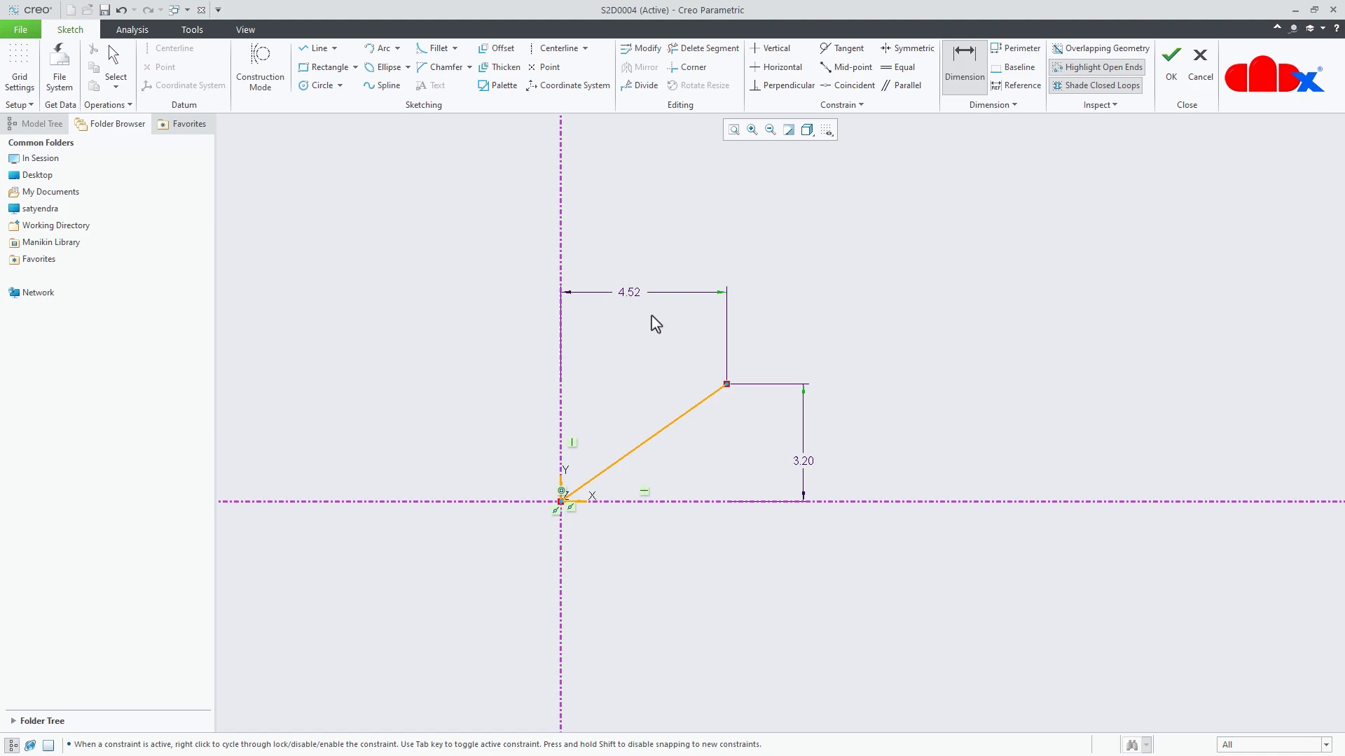
Set the horizontal distance to 10 and the height to 20
{"action": "double_click", "coordinate": [629, 301]}
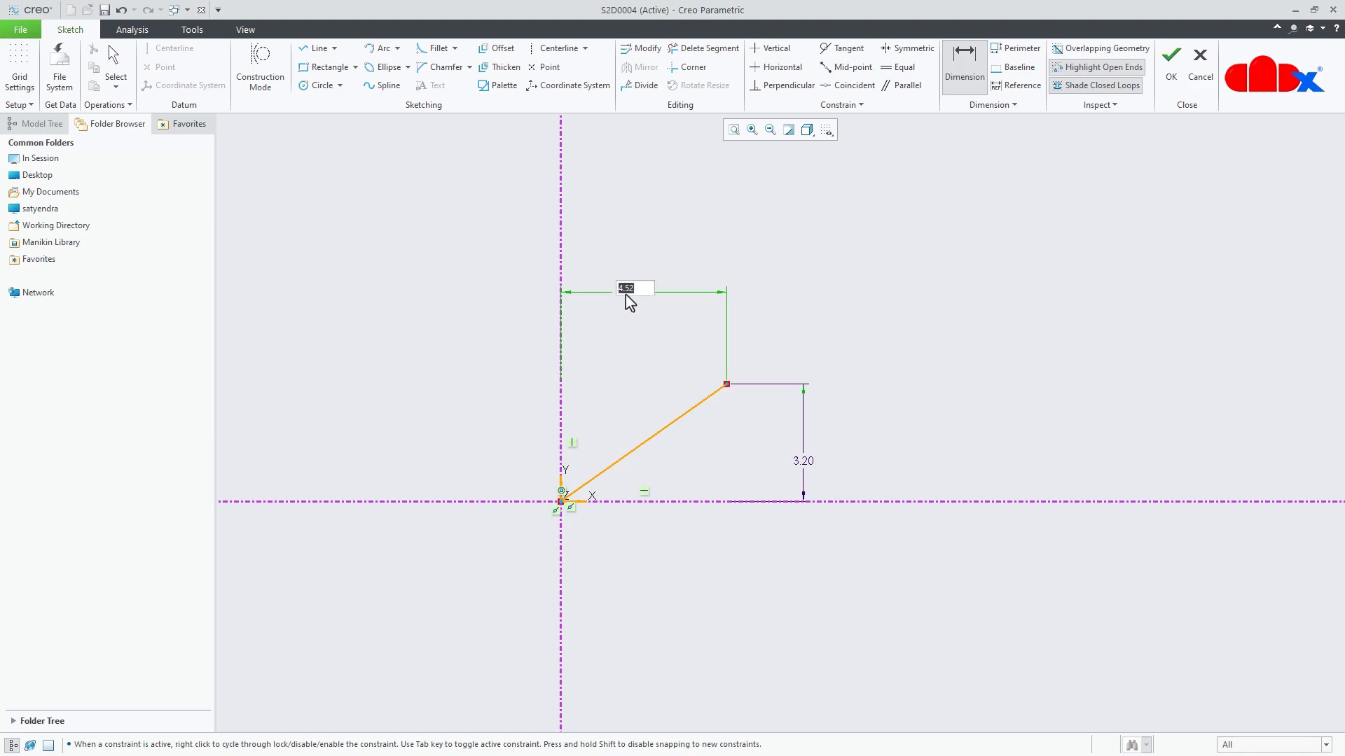
{"action": "type", "text": "10"}
{"action": "key", "text": "Return"}
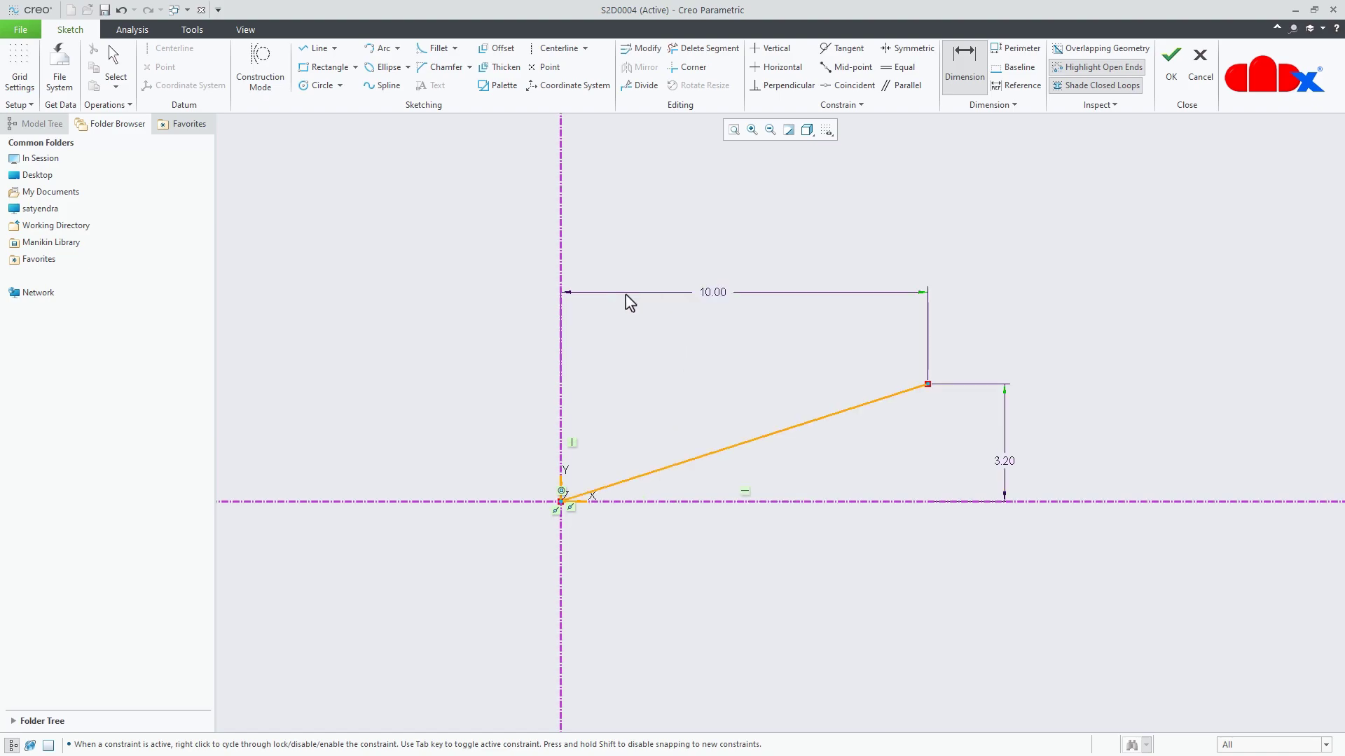
{"action": "double_click", "coordinate": [1005, 464]}
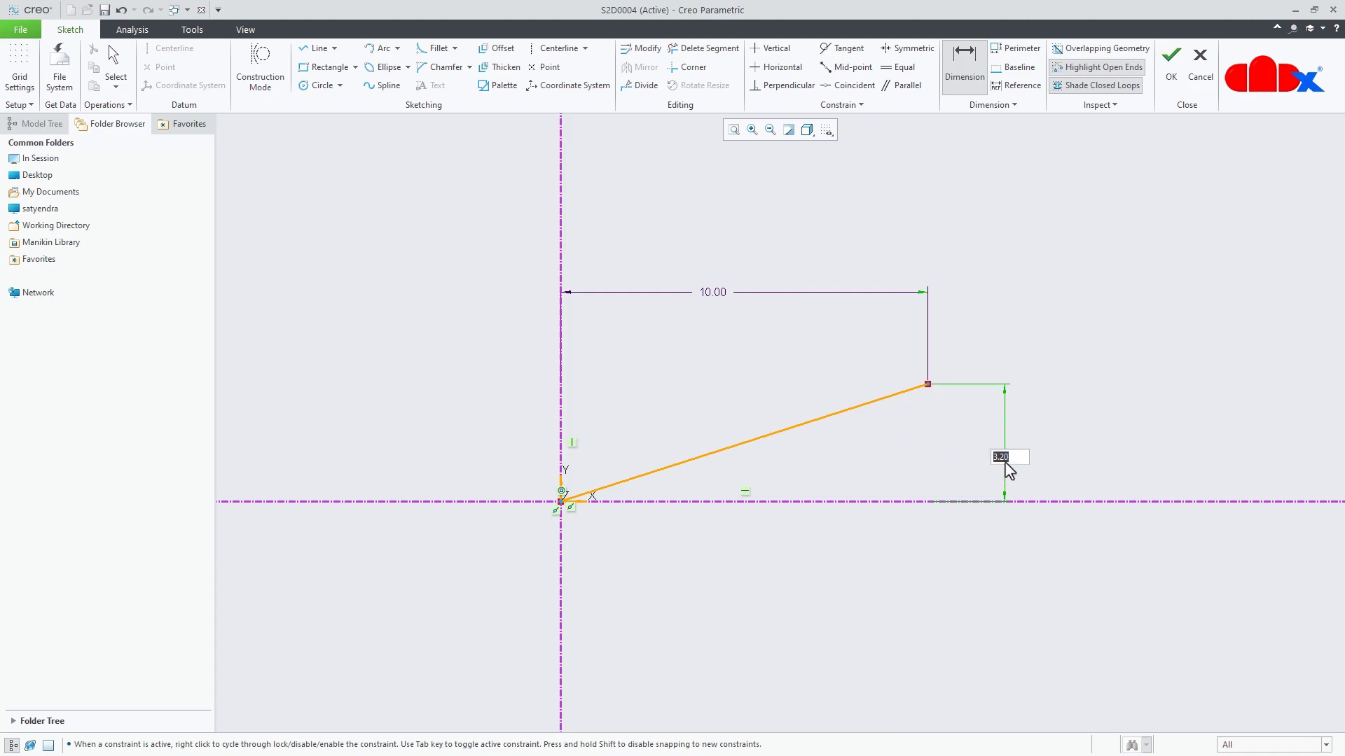
{"action": "type", "text": "20"}
{"action": "key", "text": "Return"}
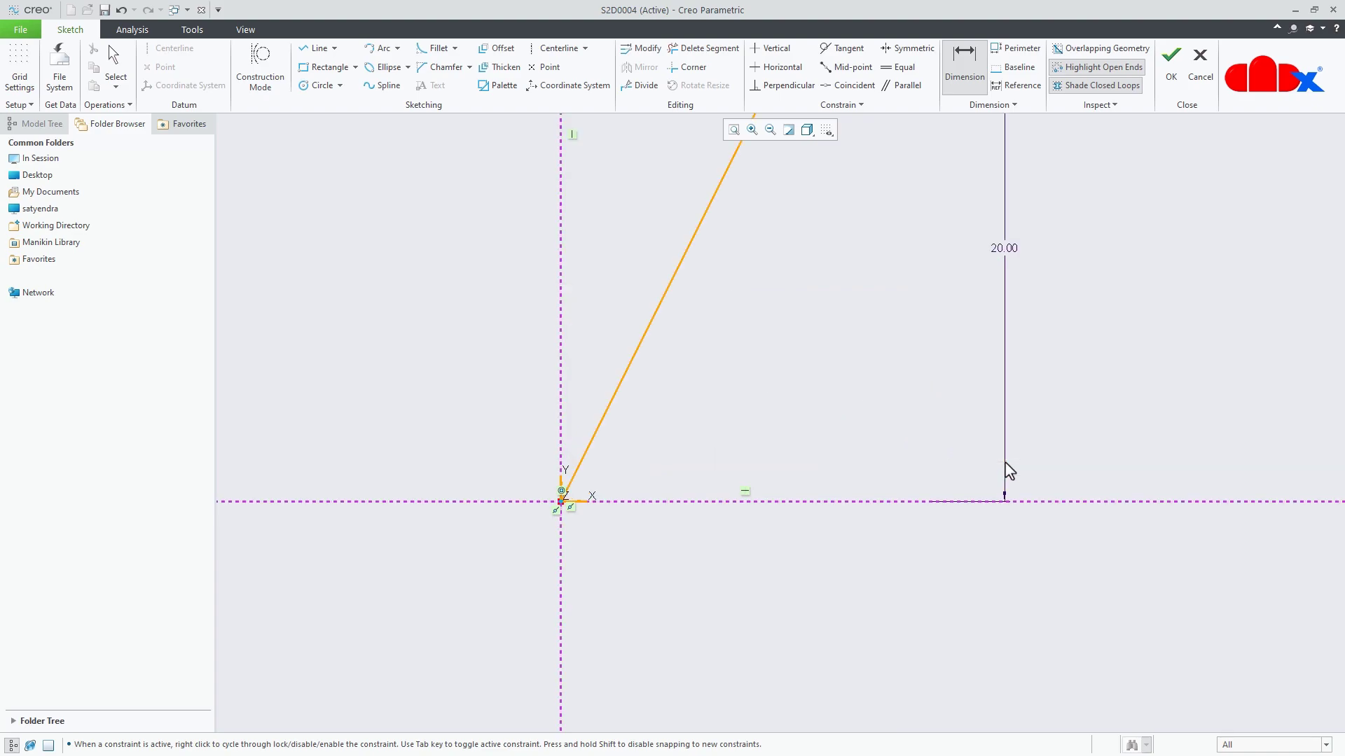
{"action": "scroll", "coordinate": [840, 658], "scroll_direction": "down", "scroll_amount": 5}
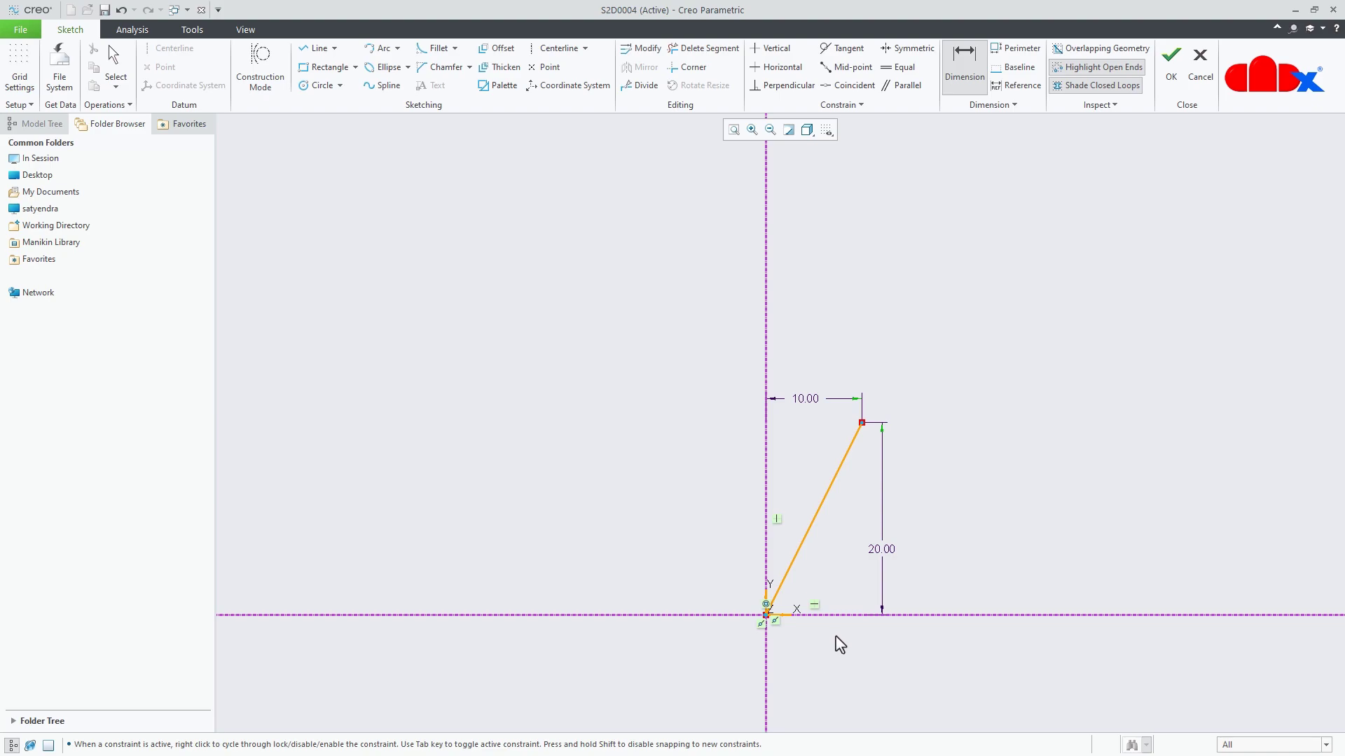